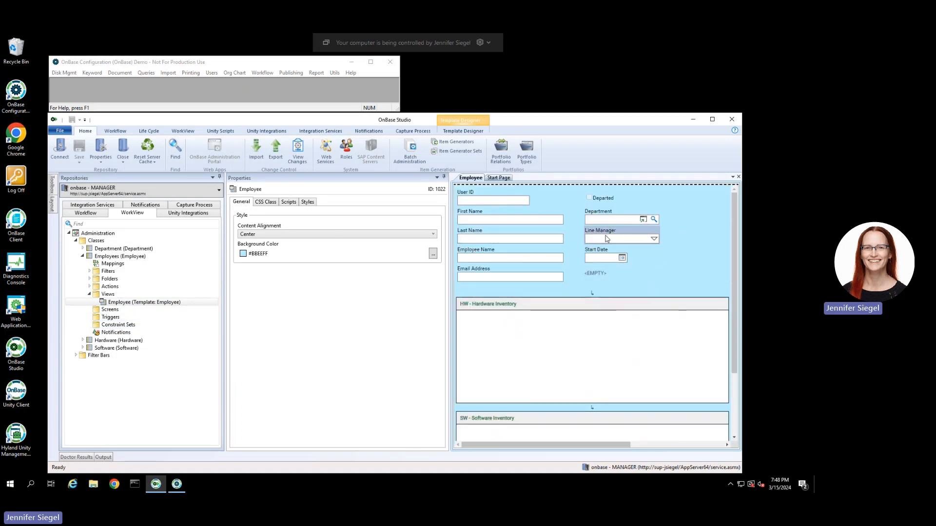
Review the OB_Line Managers user group in the user administration list.
click(212, 73)
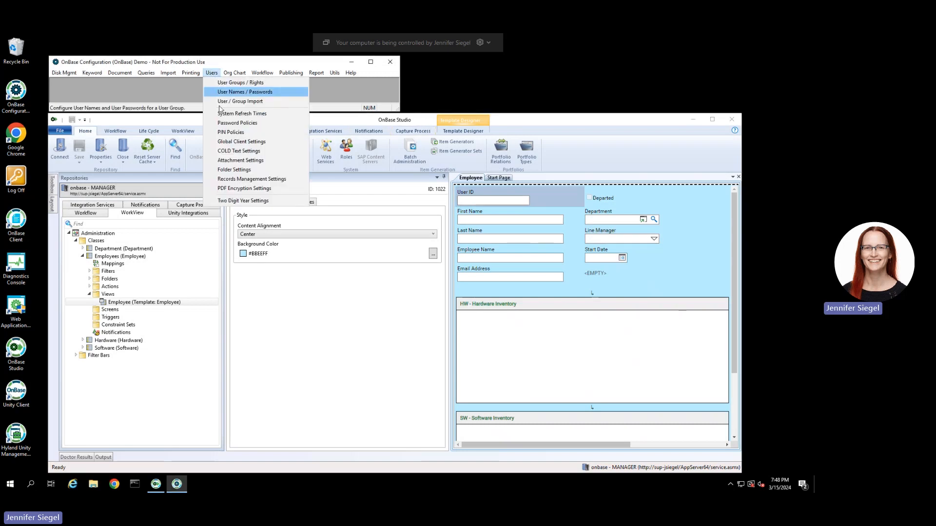
click(224, 84)
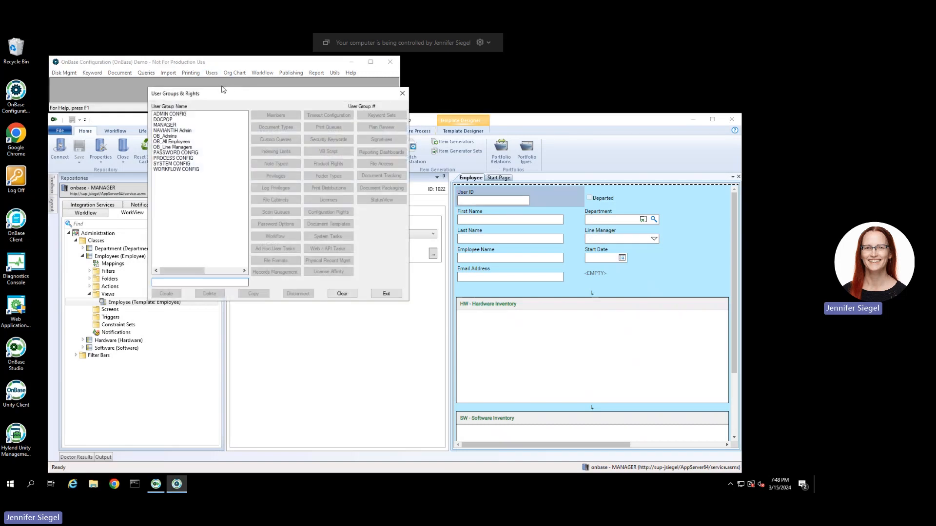
click(168, 148)
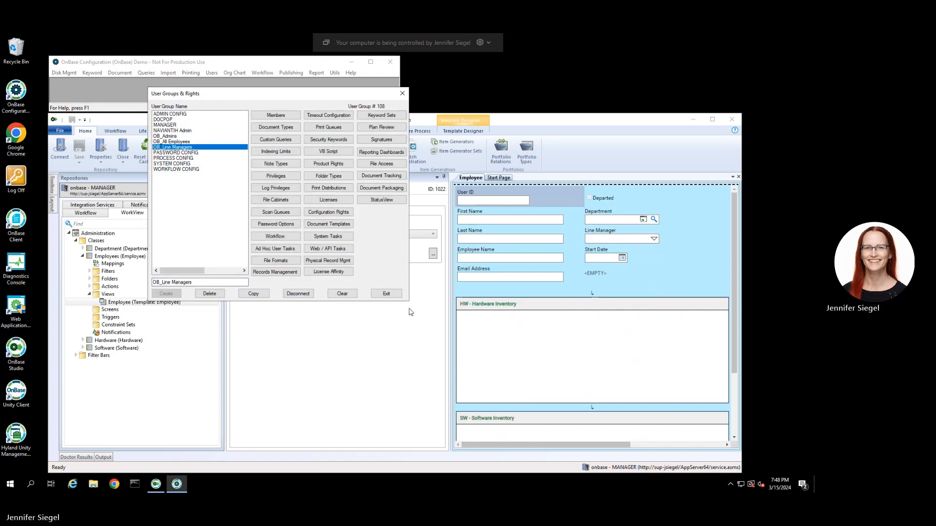
click(384, 294)
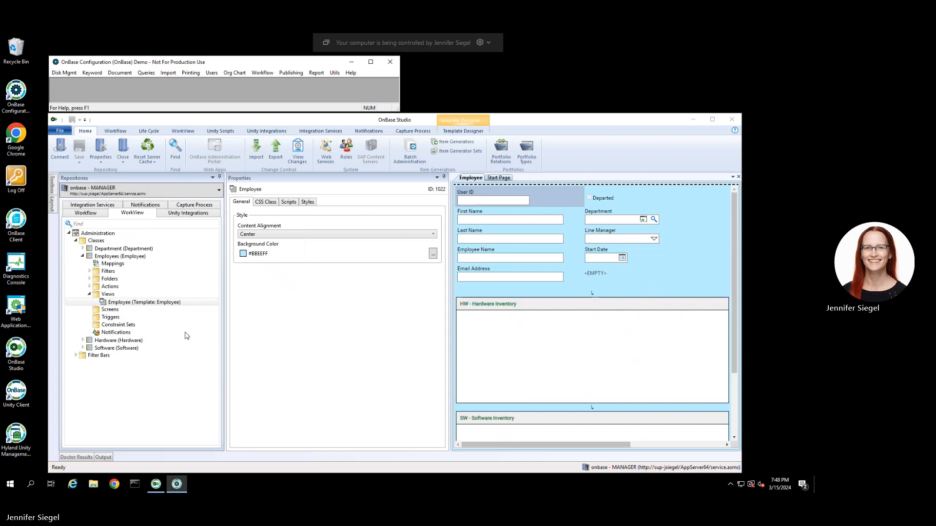
Start a new External Class under Classes named LineManagers.
click(97, 241)
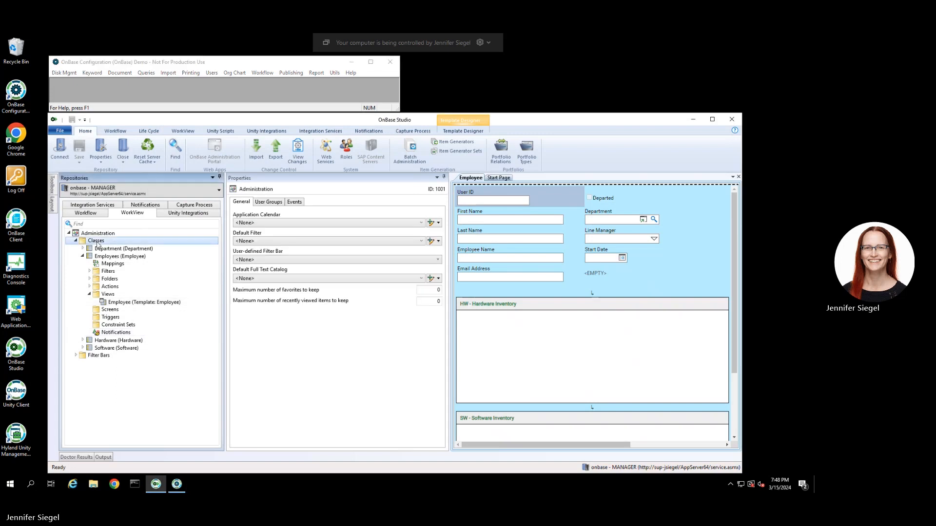
right_click(97, 241)
mouse_move(122, 248)
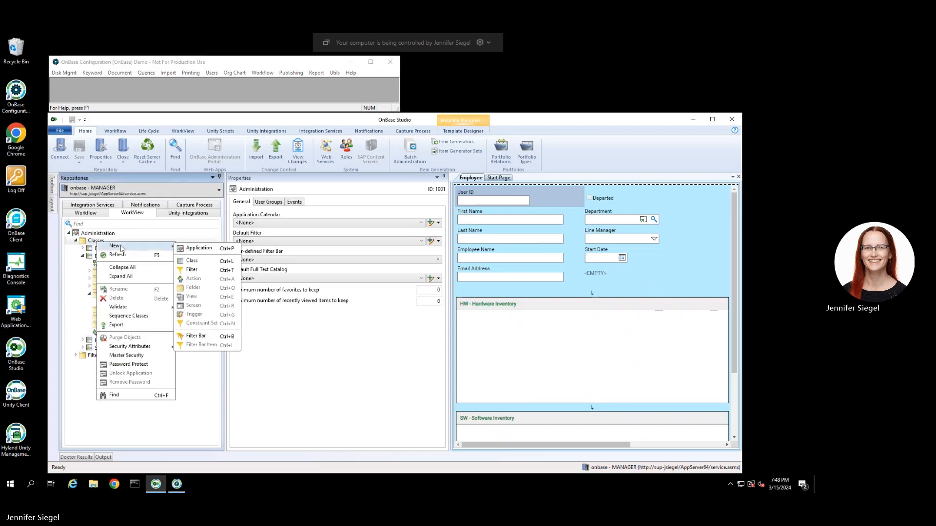
click(195, 261)
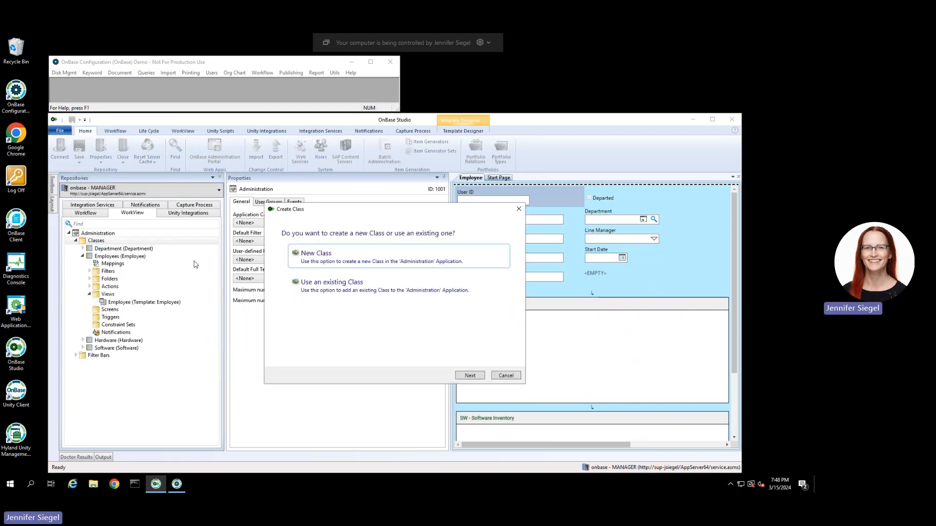
double_click(320, 258)
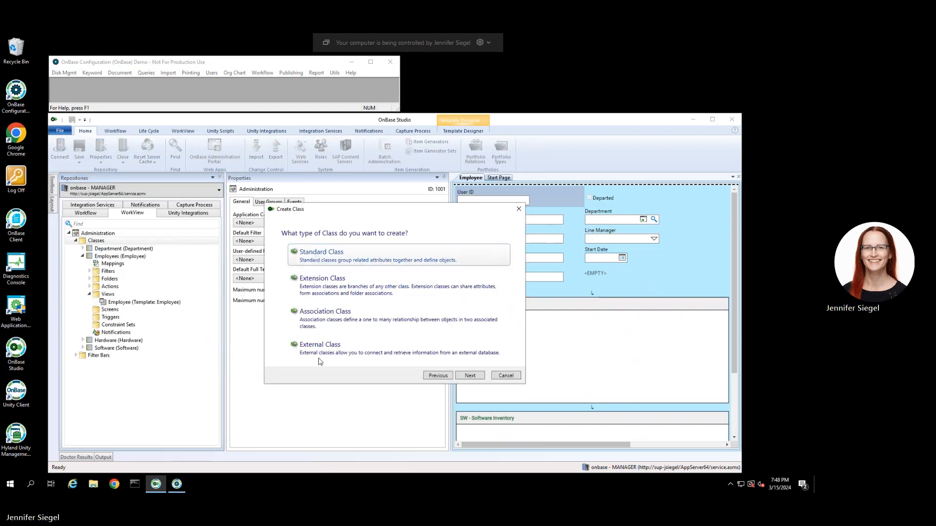
double_click(319, 352)
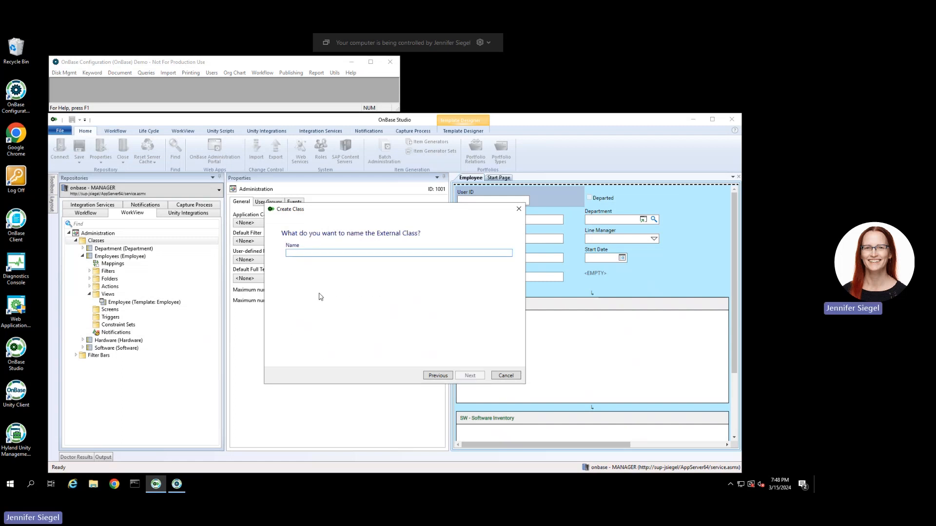
text(Line)
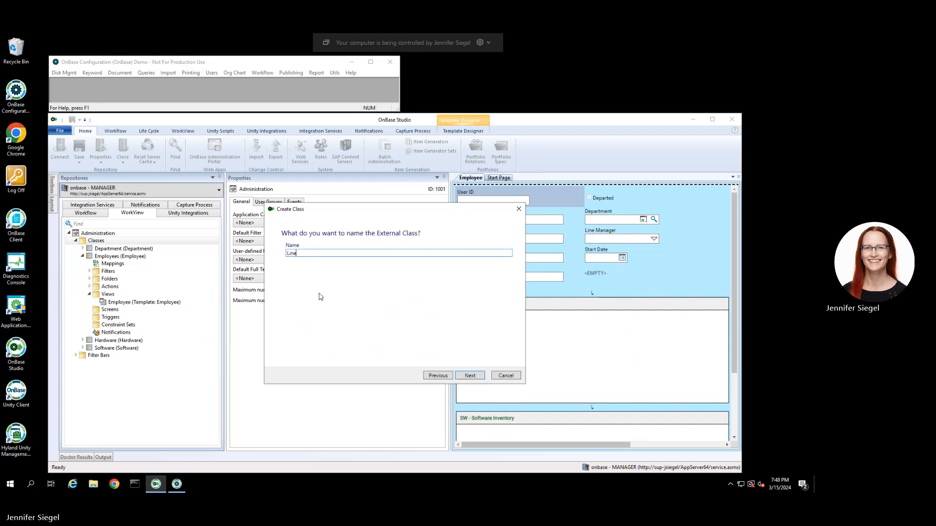
text(Manage)
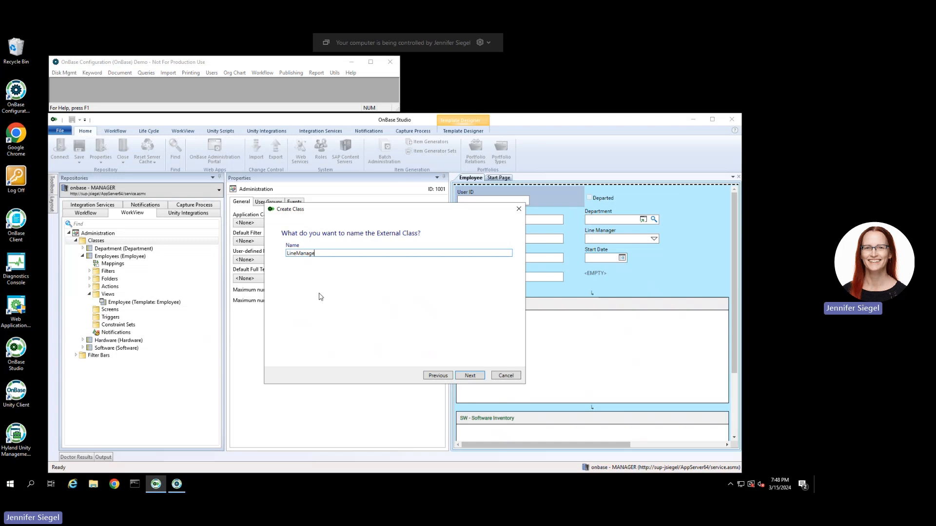
text(rs)
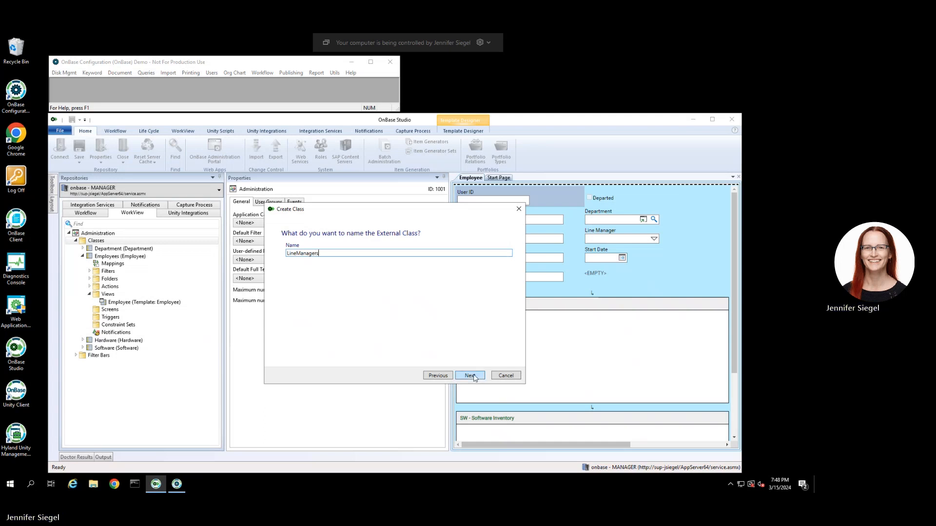
click(470, 376)
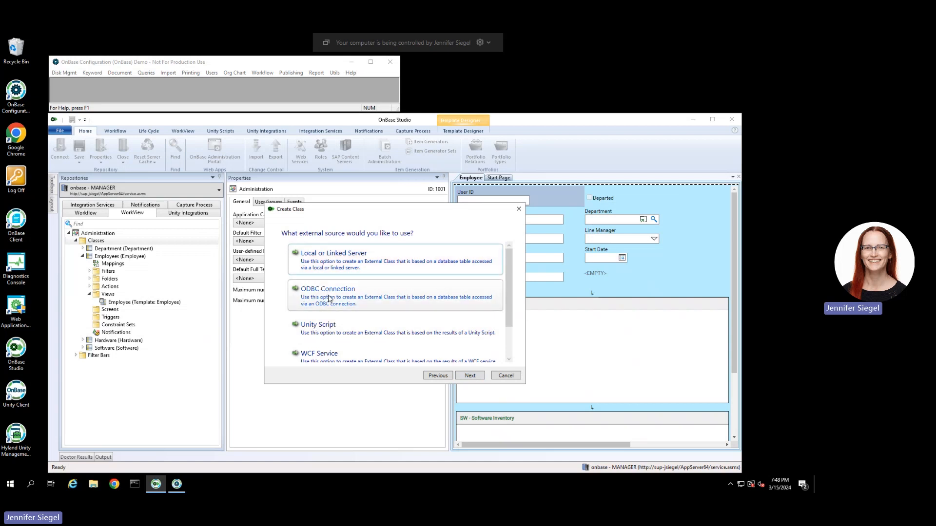
Base the class on an ODBC connection to table hsi.useraccount, user hsi, with the account password.
double_click(330, 298)
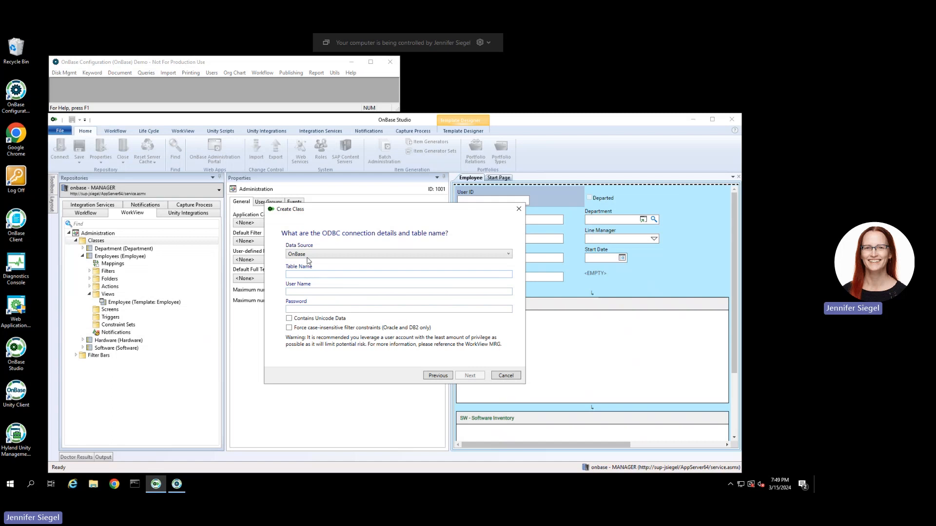
click(310, 274)
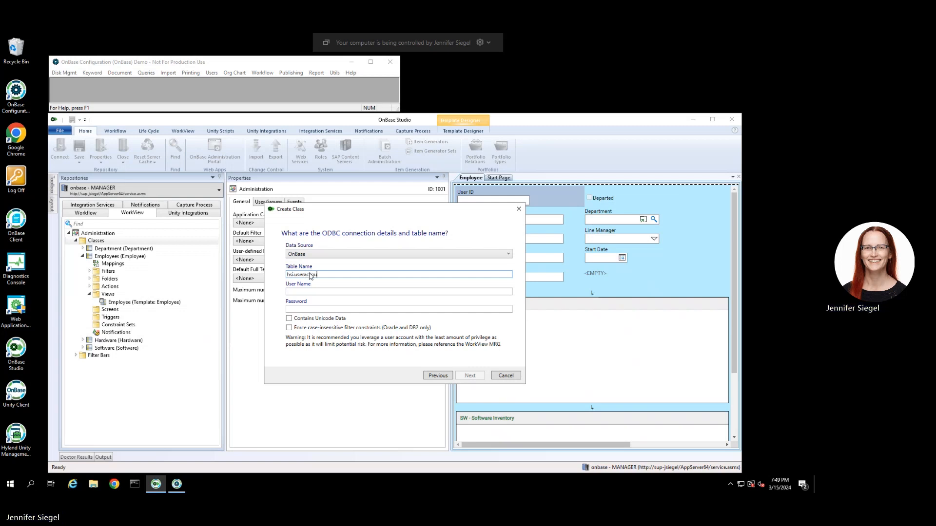
key(Tab)
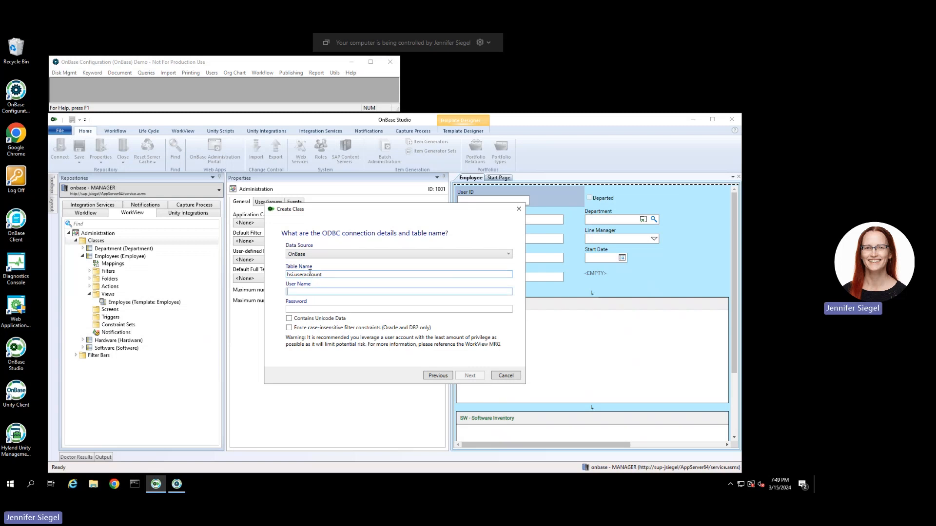
key(Tab)
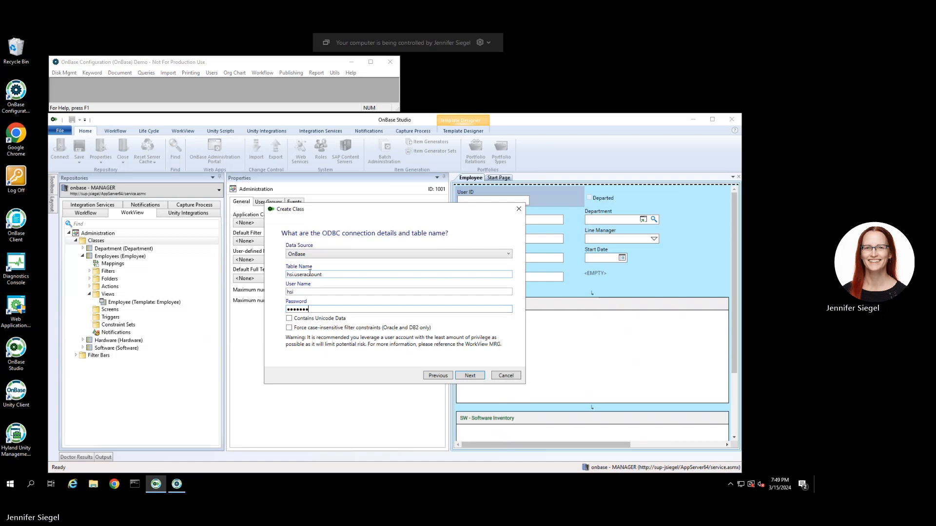
click(470, 376)
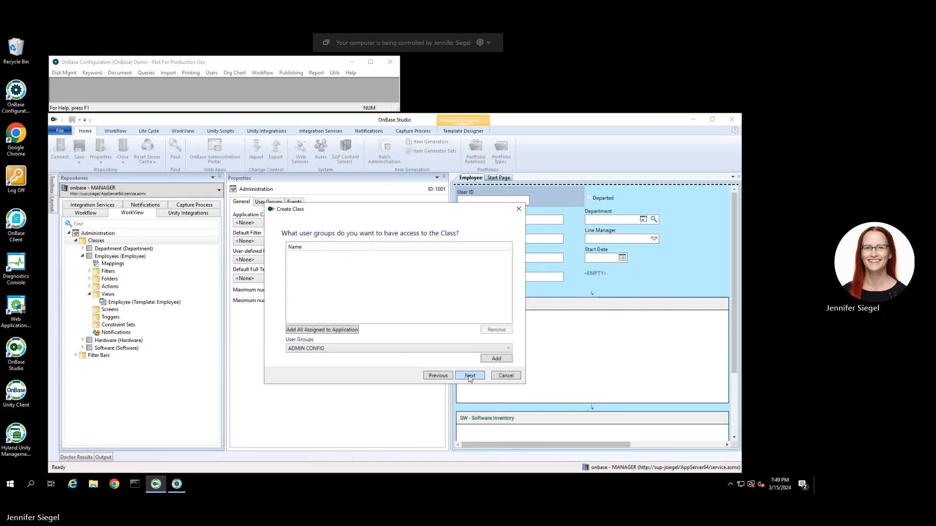
Give all application user groups access and finish creating the LineManagers class.
click(334, 331)
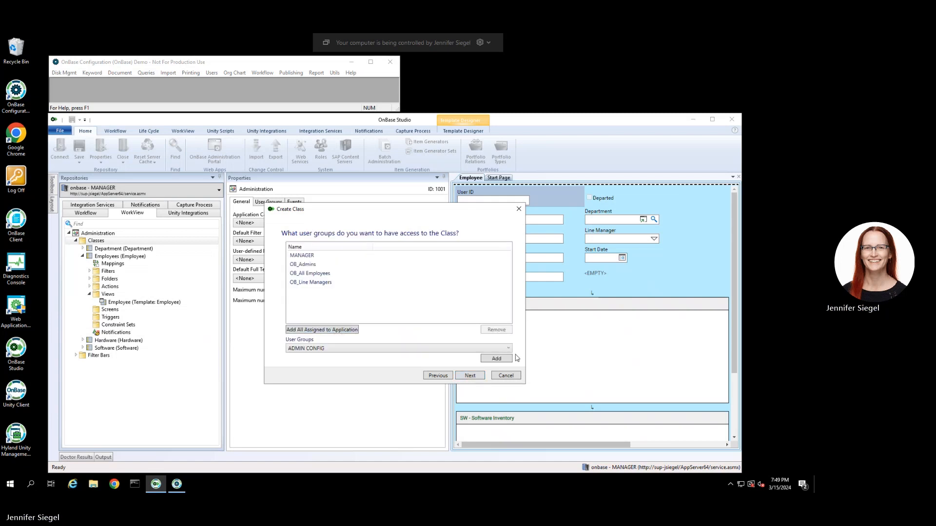
click(470, 376)
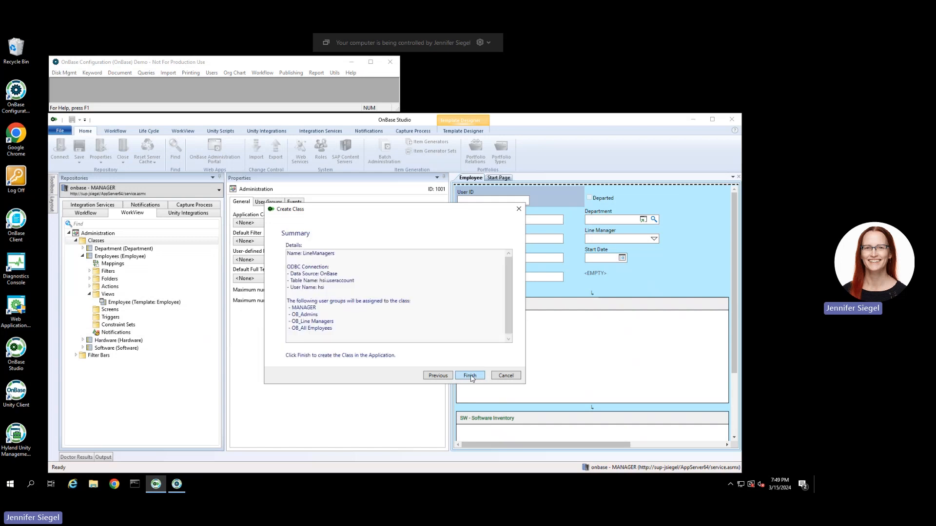
click(470, 376)
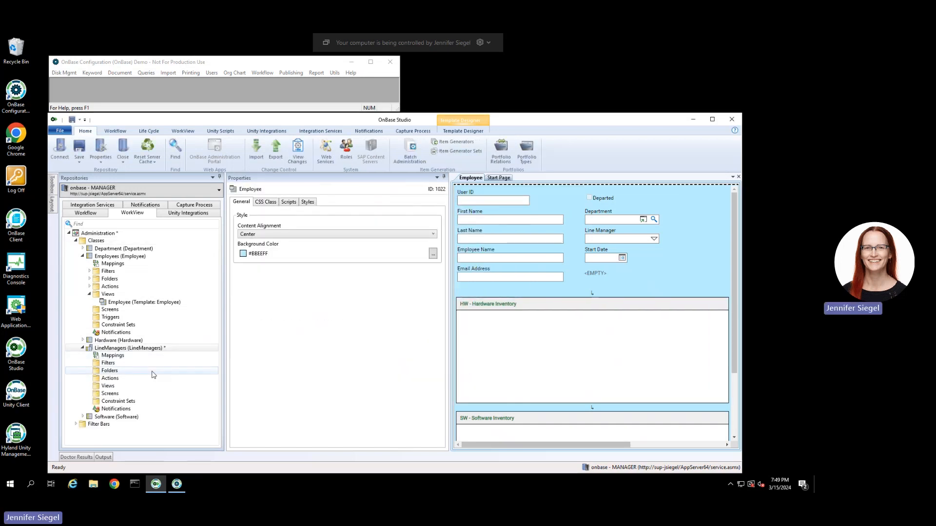
Add an Integer attribute usernum to LineManagers, mapped to the usernum external column.
click(149, 349)
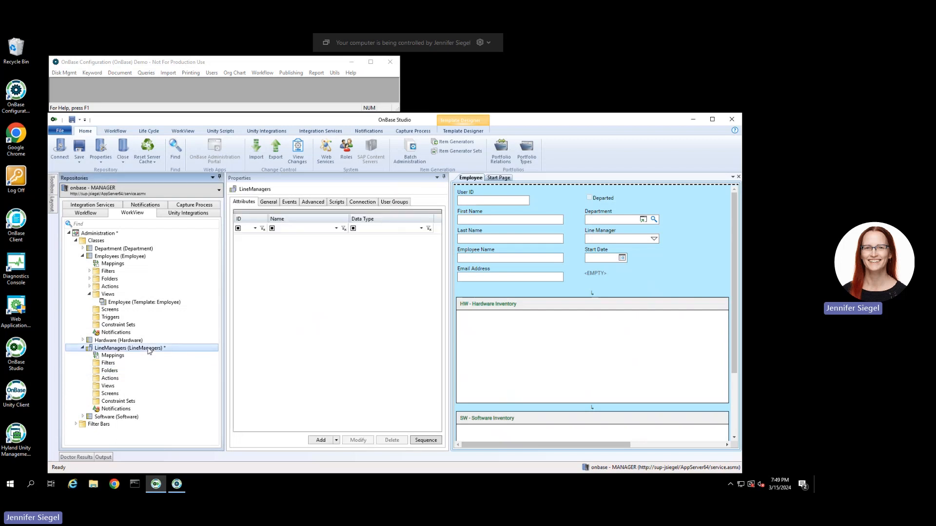
click(317, 443)
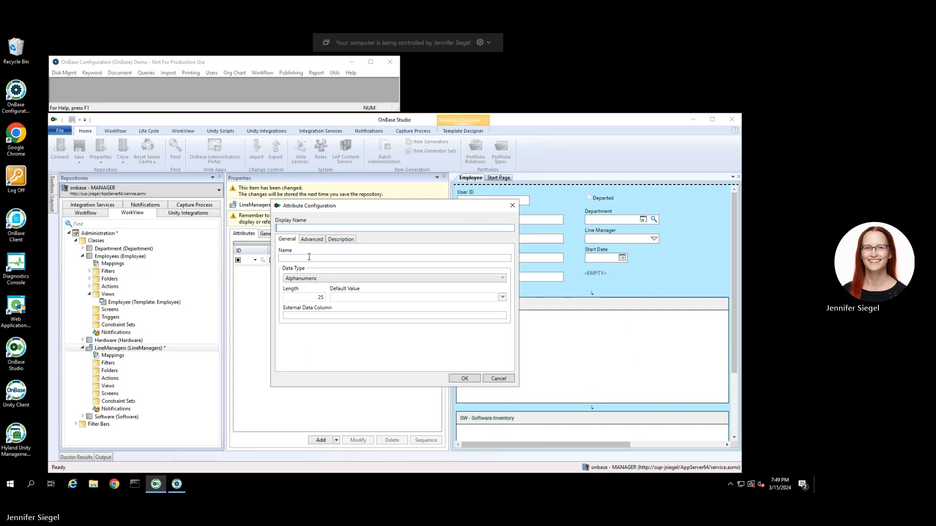
text(usernum)
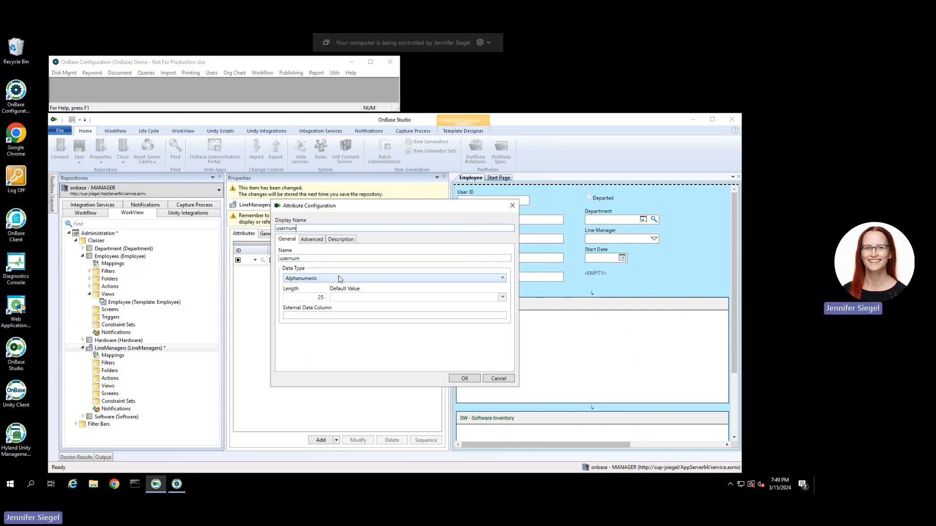
click(316, 315)
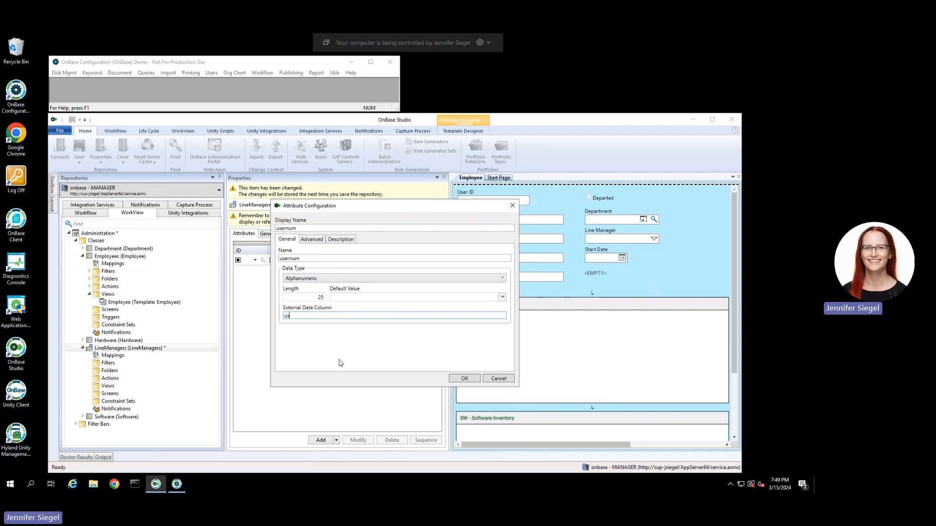
click(313, 278)
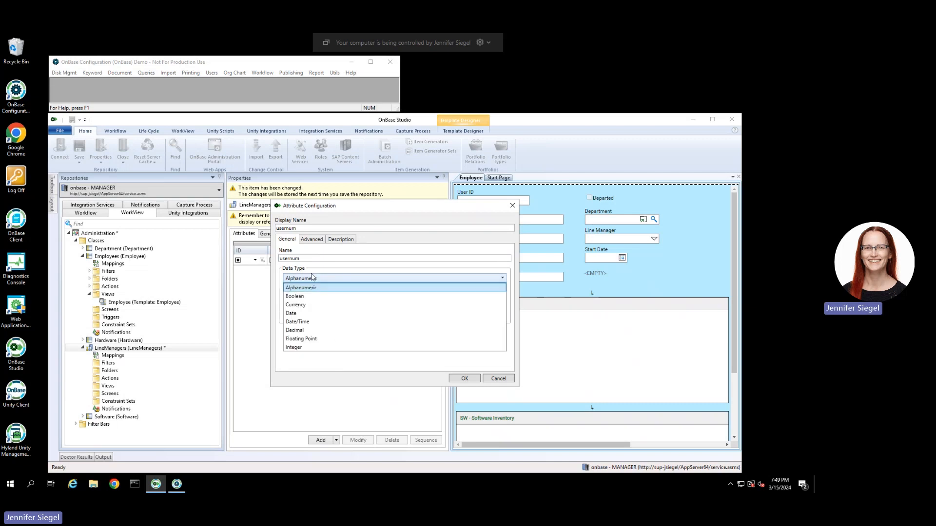
click(295, 348)
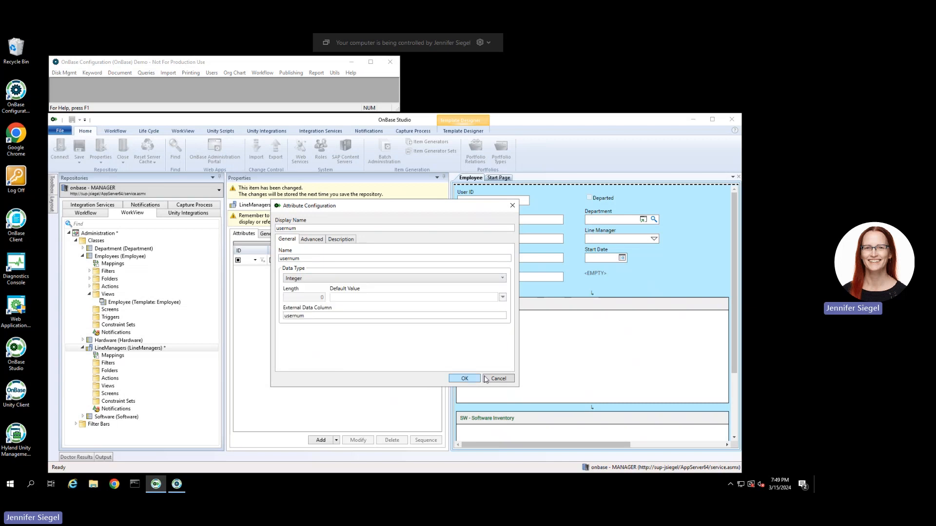
click(469, 379)
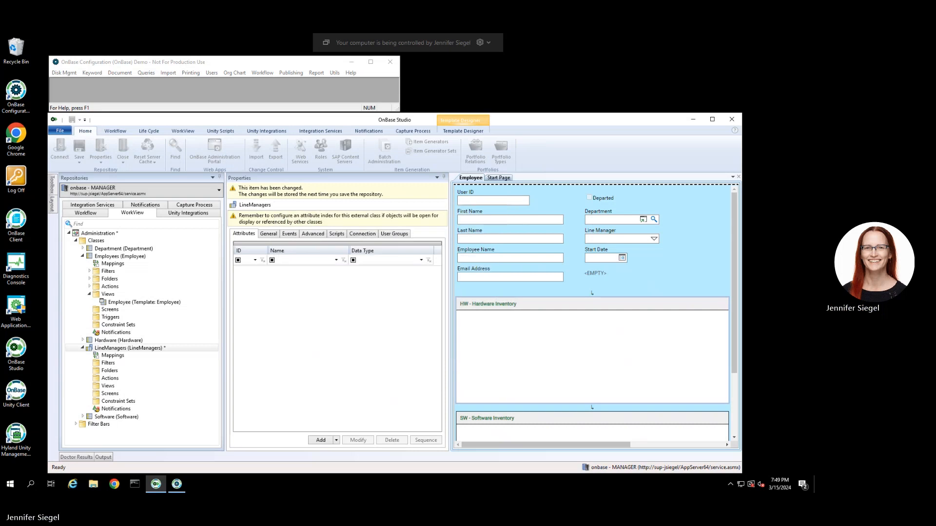
click(320, 440)
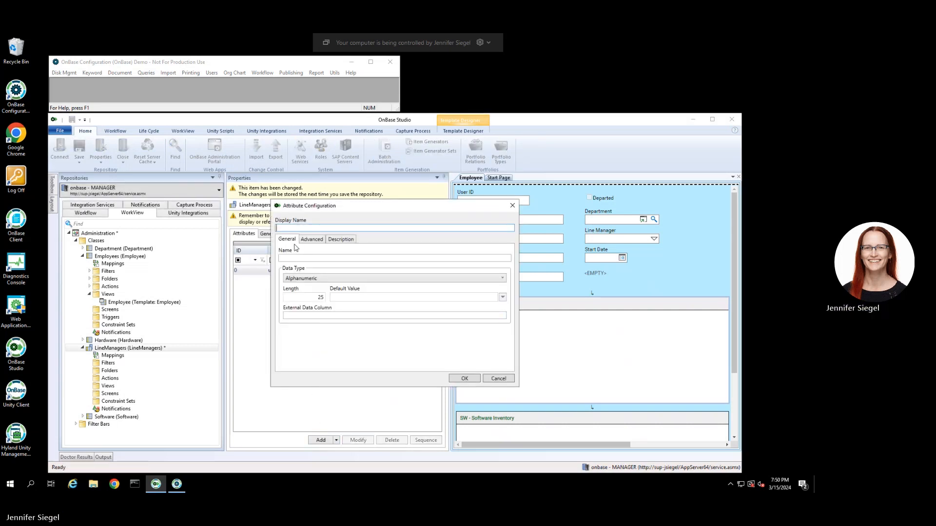
Add a username attribute mapped to the username external column.
text(username)
click(312, 316)
text(username)
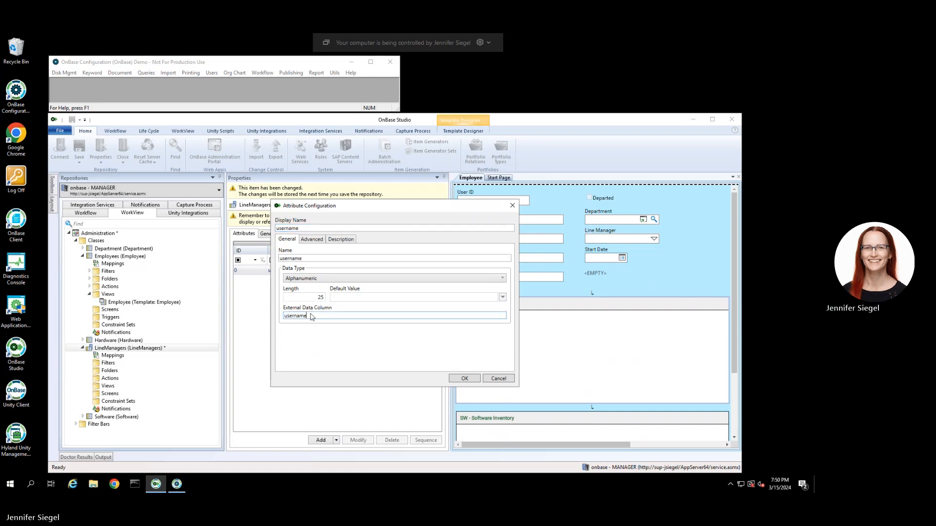
key(Return)
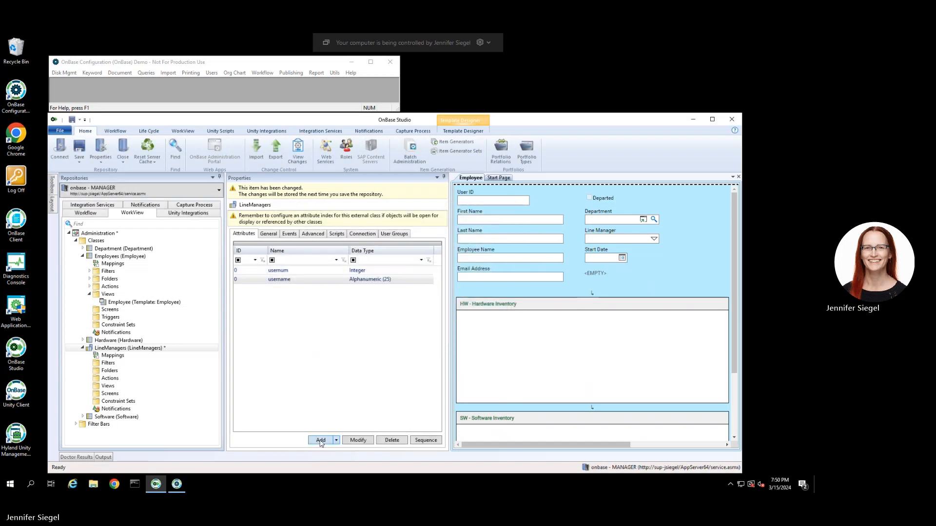
Add a realname attribute with length 50.
click(320, 441)
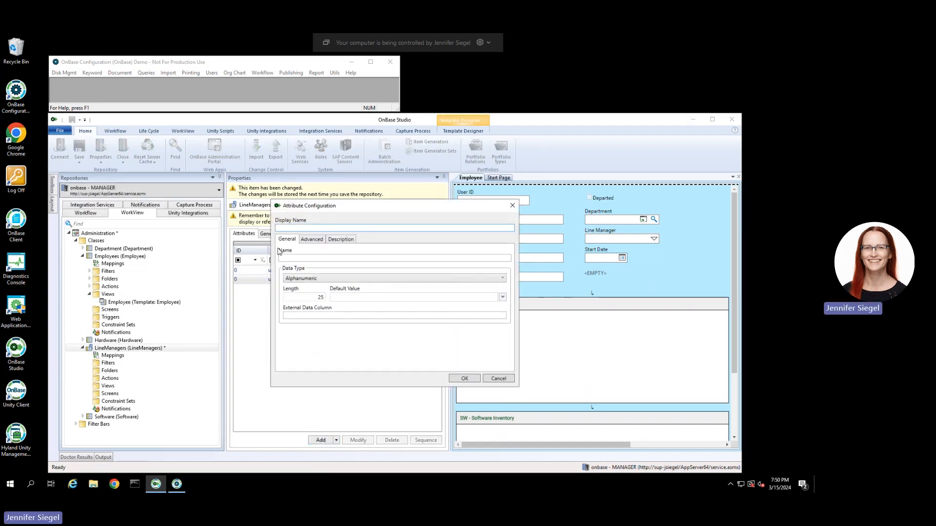
text(realnam)
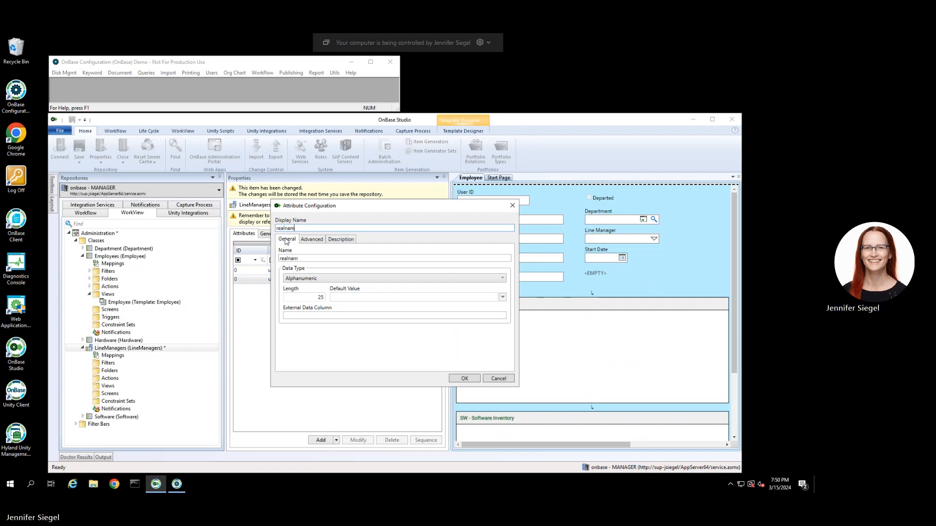
text(e)
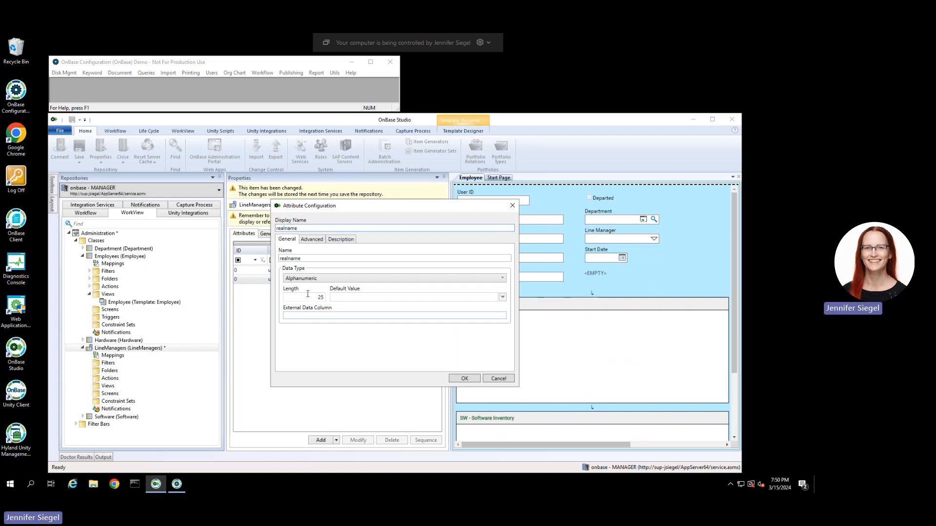
double_click(321, 297)
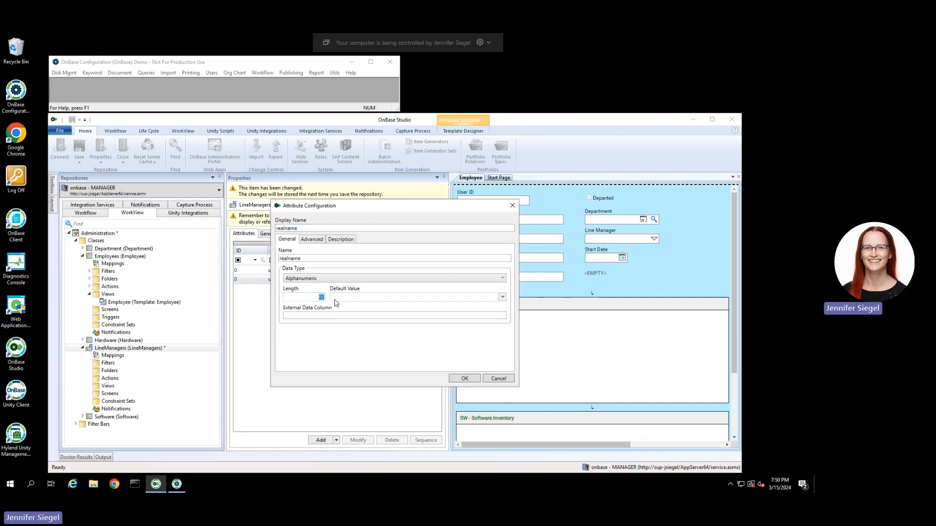
text(50)
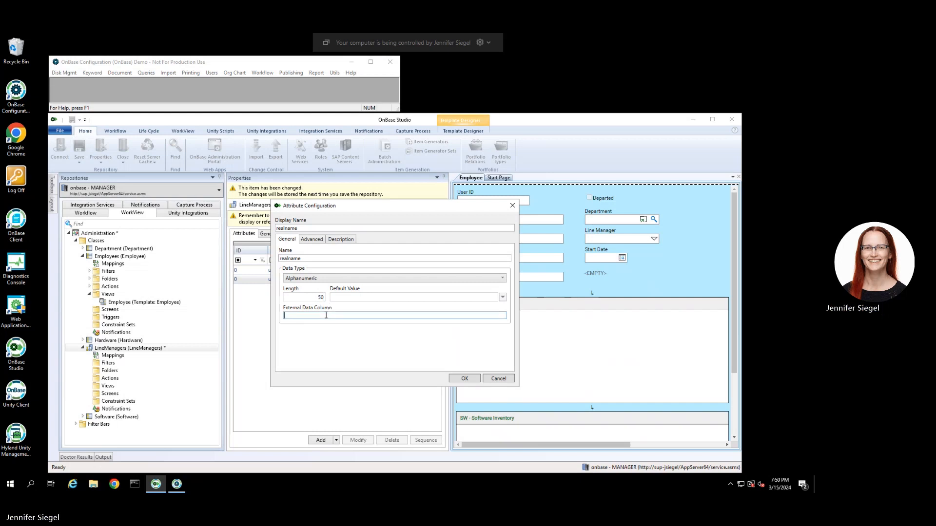
text(realname)
click(464, 379)
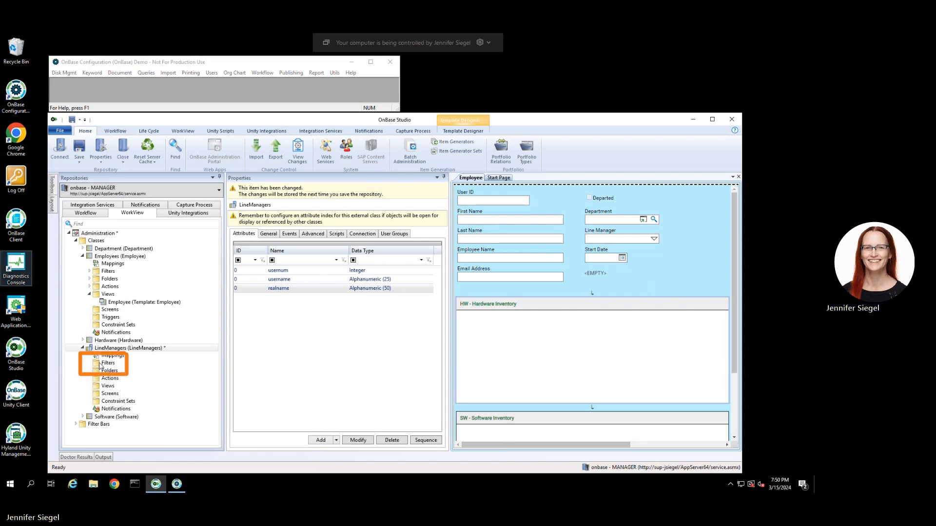
click(102, 364)
right_click(101, 365)
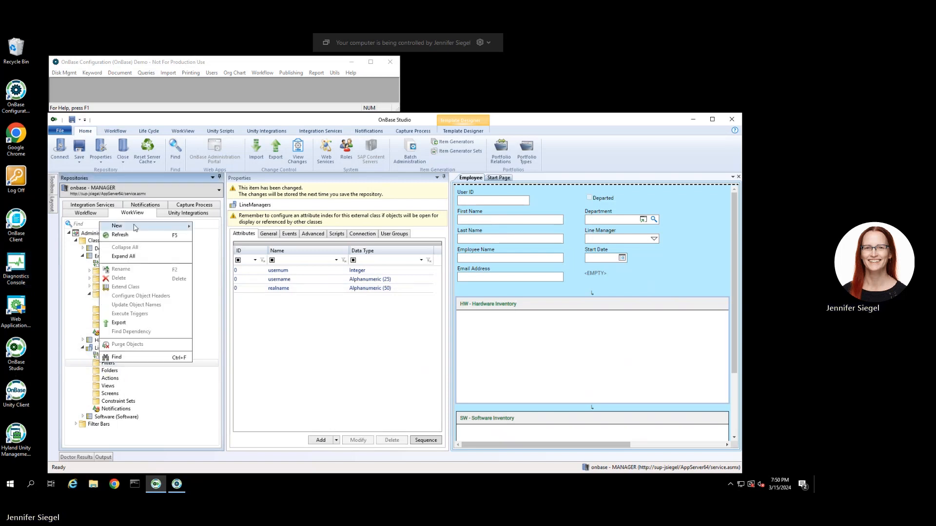
Create a filter named dataset_linemanagers that displays the realname column.
mouse_move(136, 228)
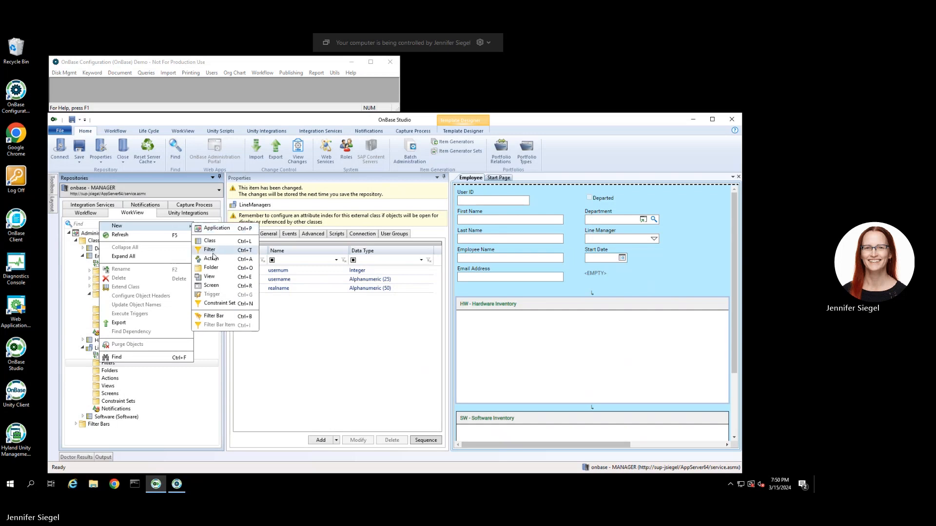
click(209, 251)
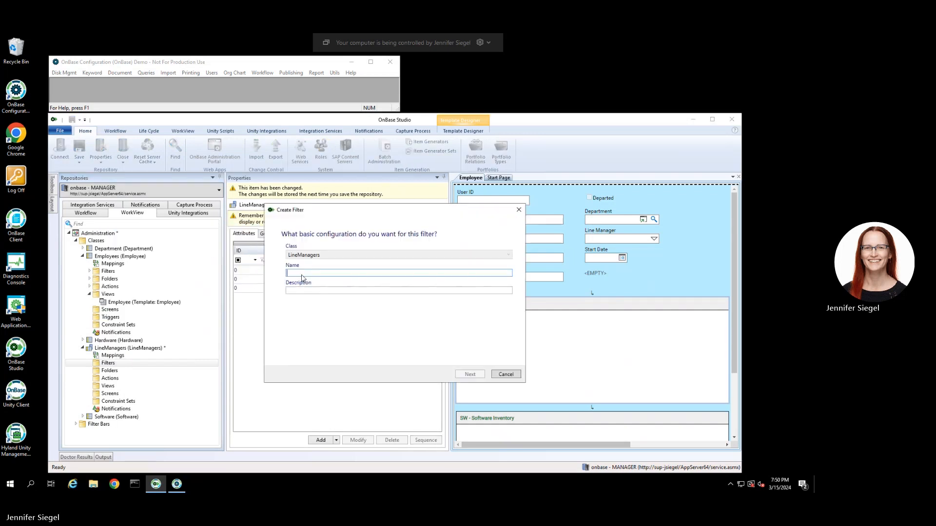
text(dataset_linemanagers)
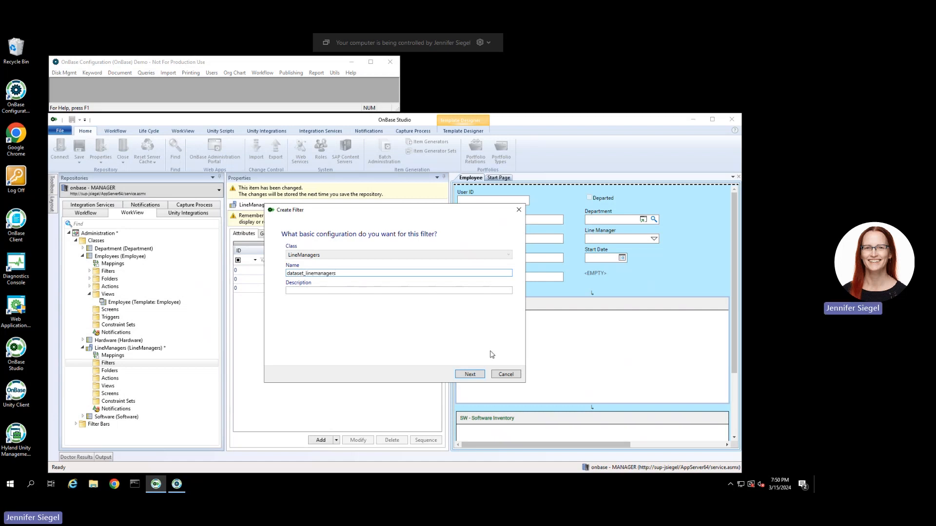
click(469, 375)
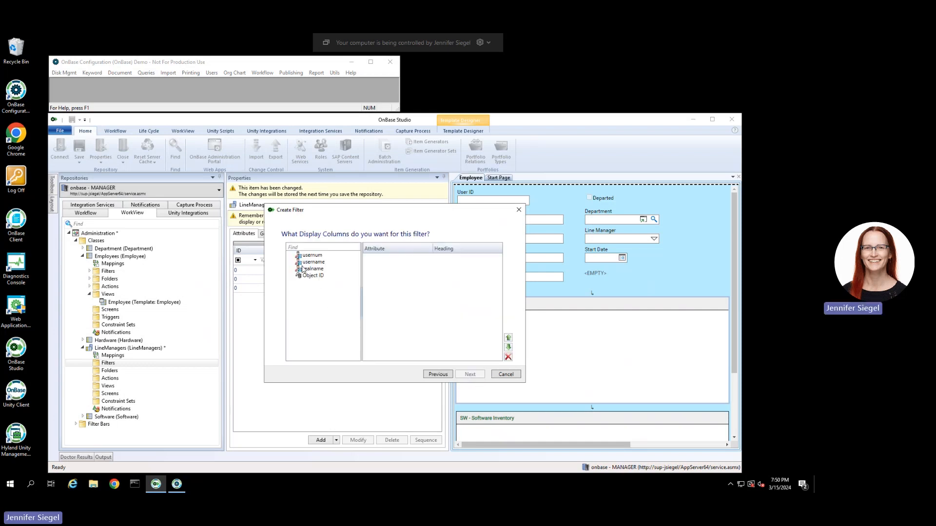
double_click(308, 269)
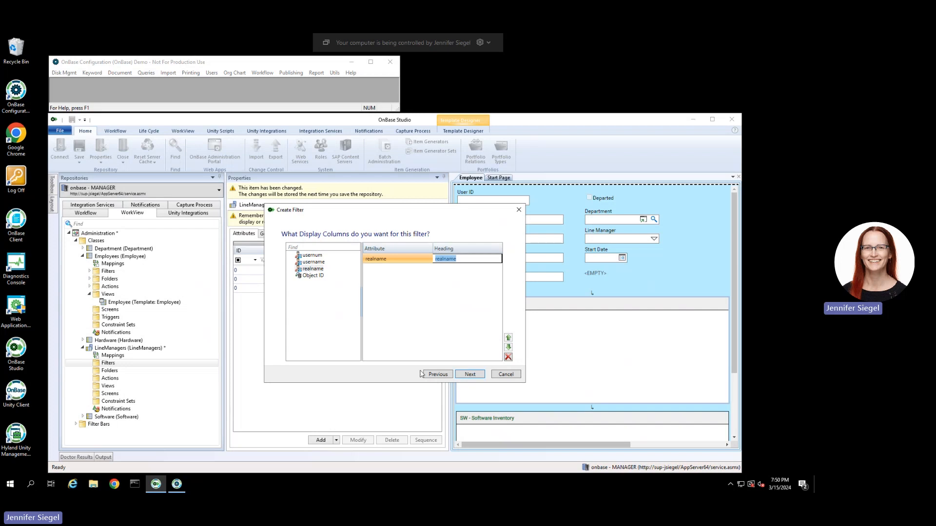
click(472, 380)
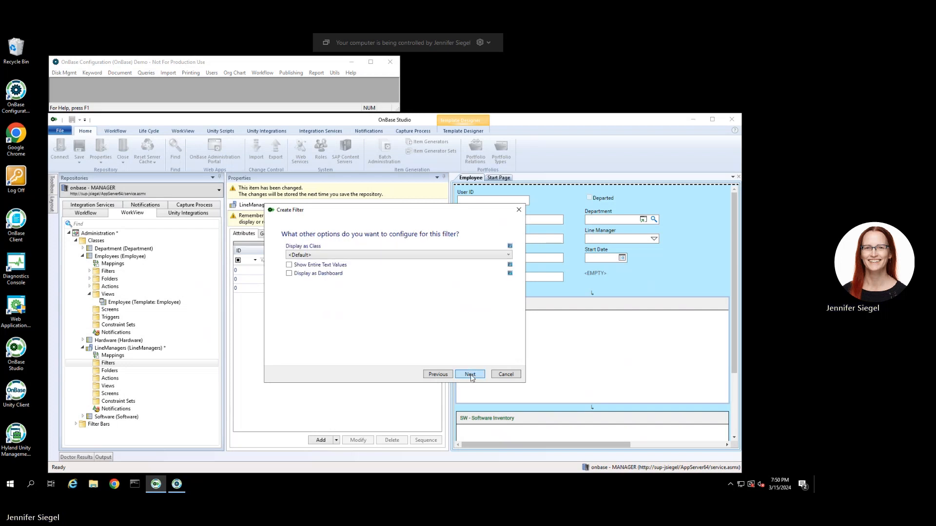
click(471, 375)
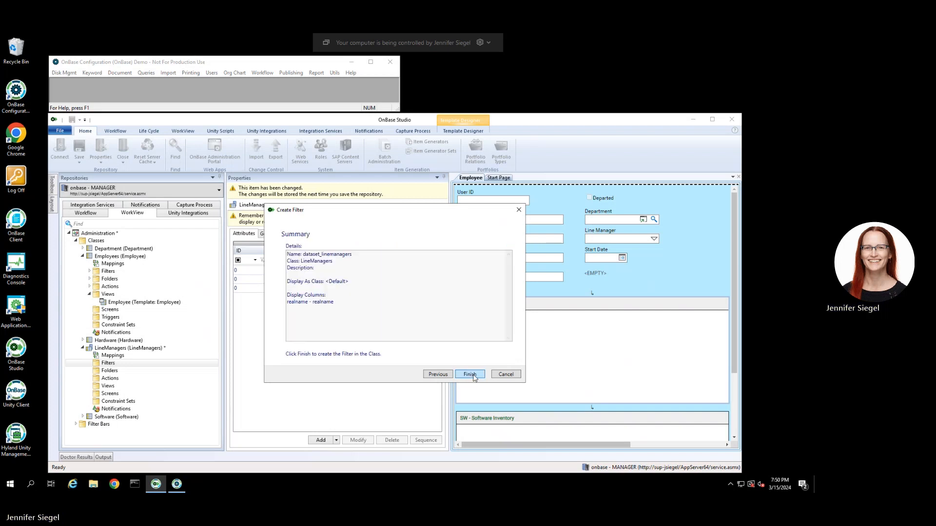
click(470, 374)
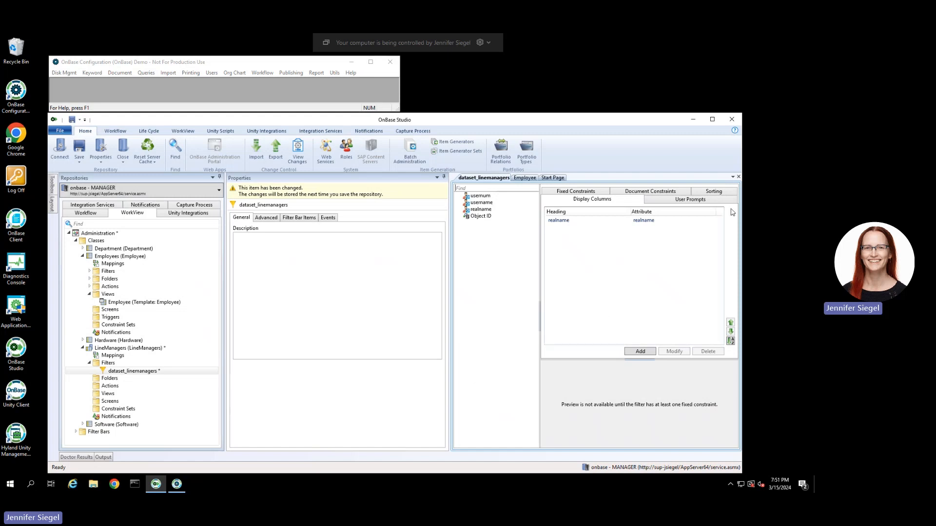
Add a fixed constraint usernum = ~<OB_Line Managers> to dataset_linemanagers.
click(567, 192)
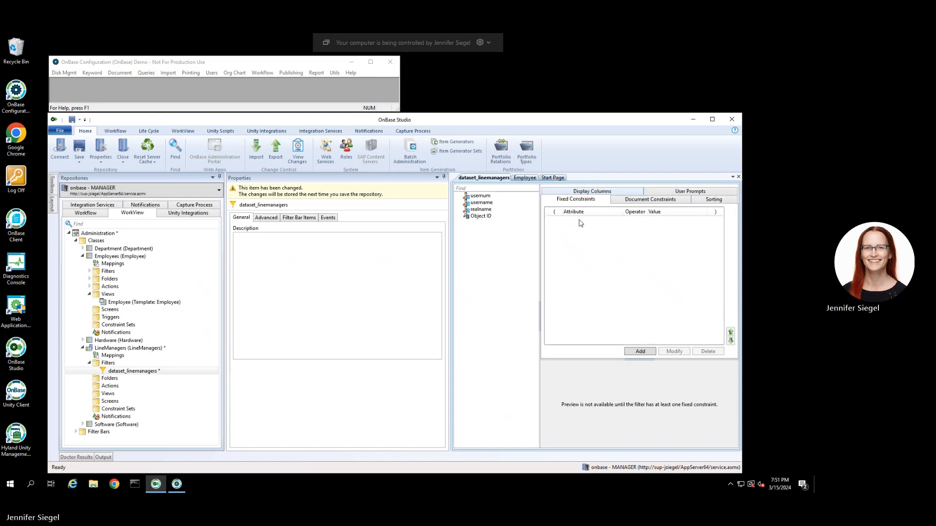
click(638, 352)
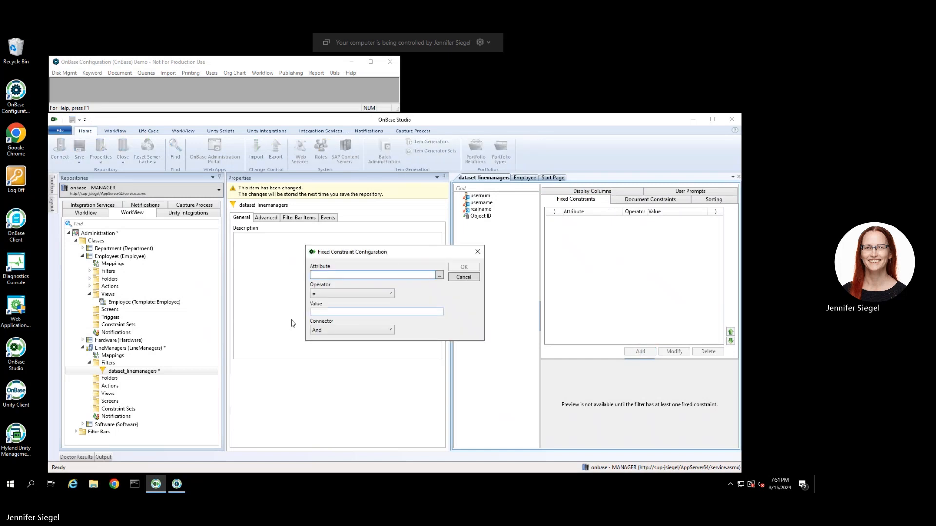
click(439, 276)
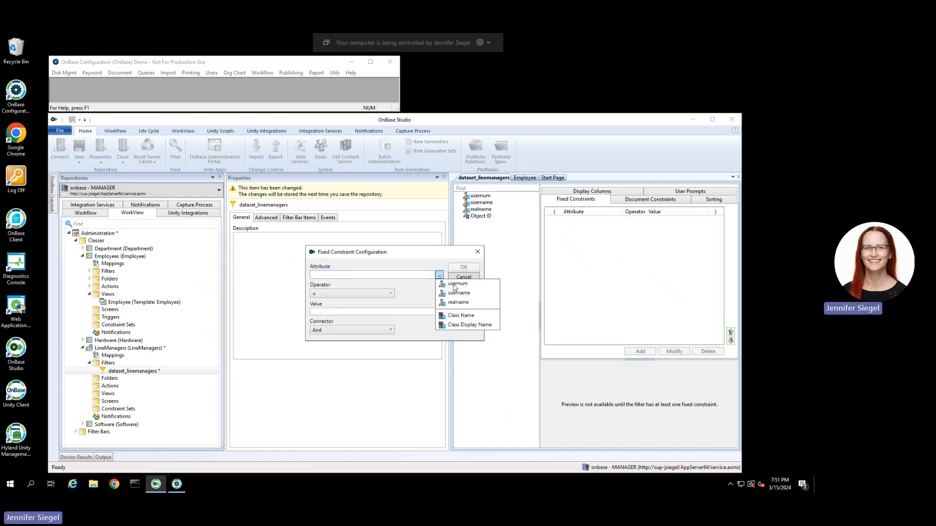
click(459, 285)
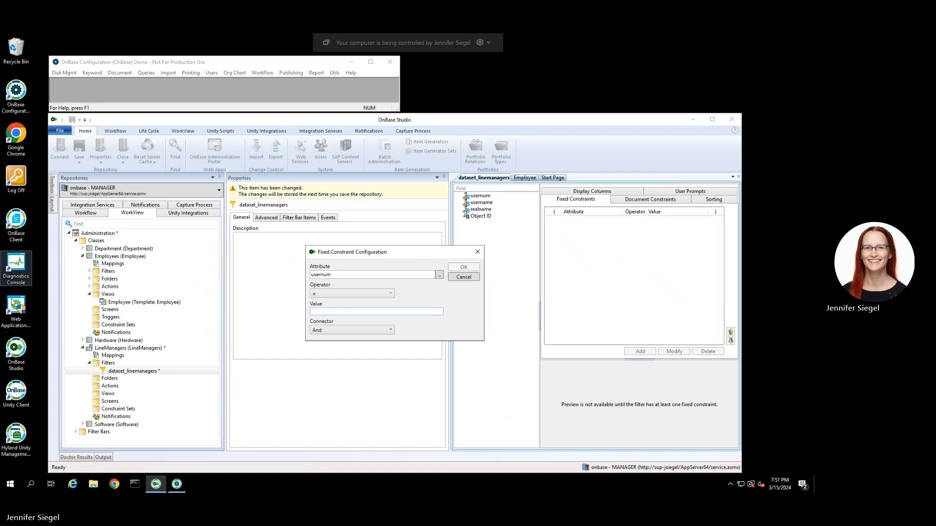
click(323, 312)
text(~<OL_Managers>)
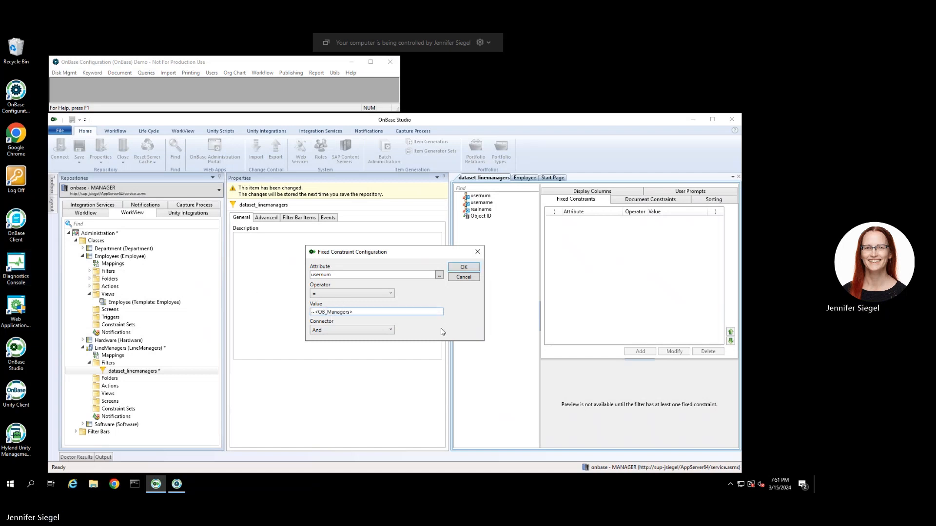
text(Line)
click(464, 267)
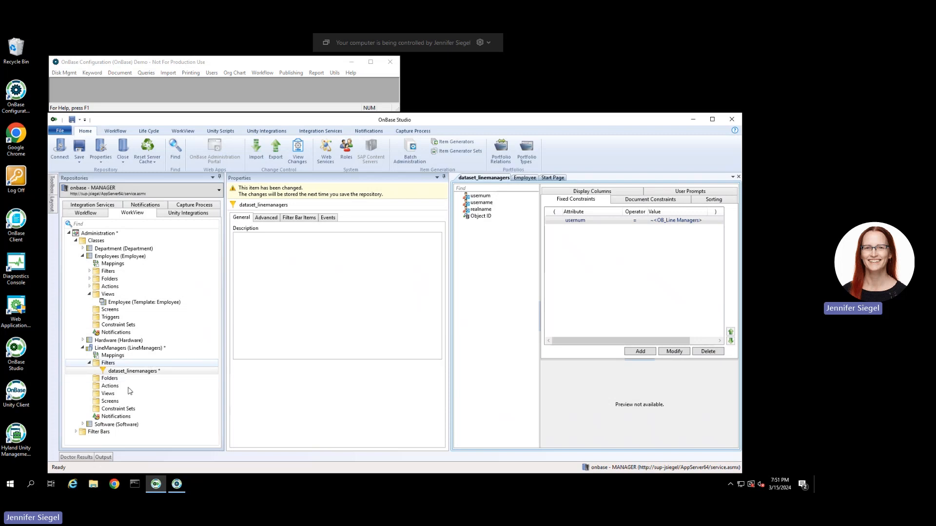
Save and close the repository, then launch Command Prompt as administrator.
click(79, 148)
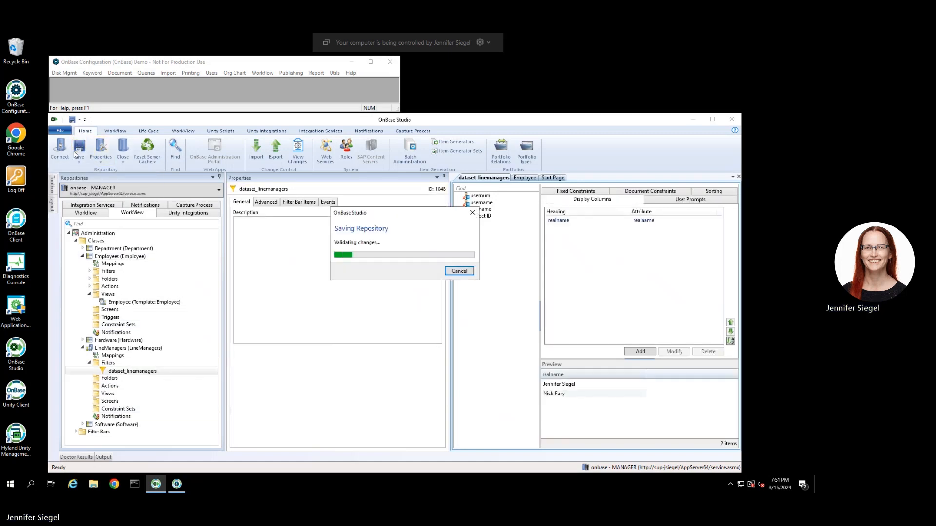
click(60, 150)
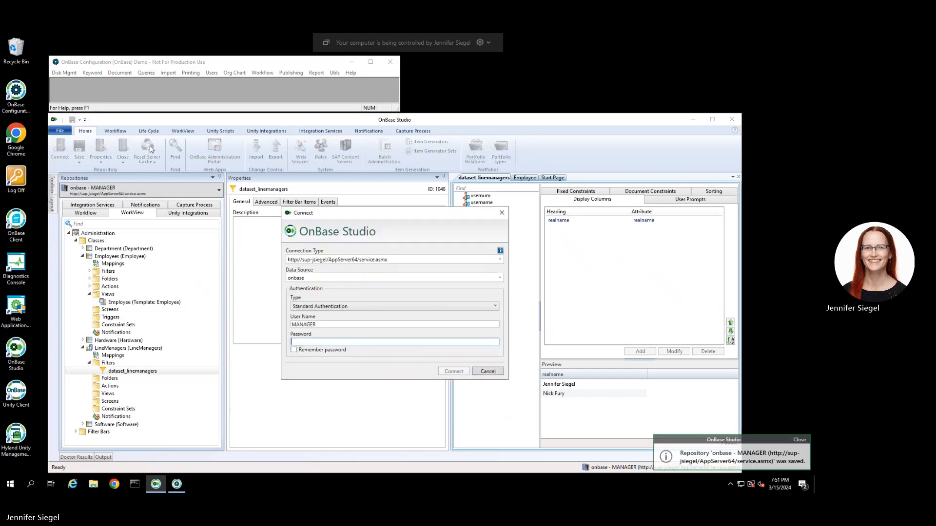
click(487, 371)
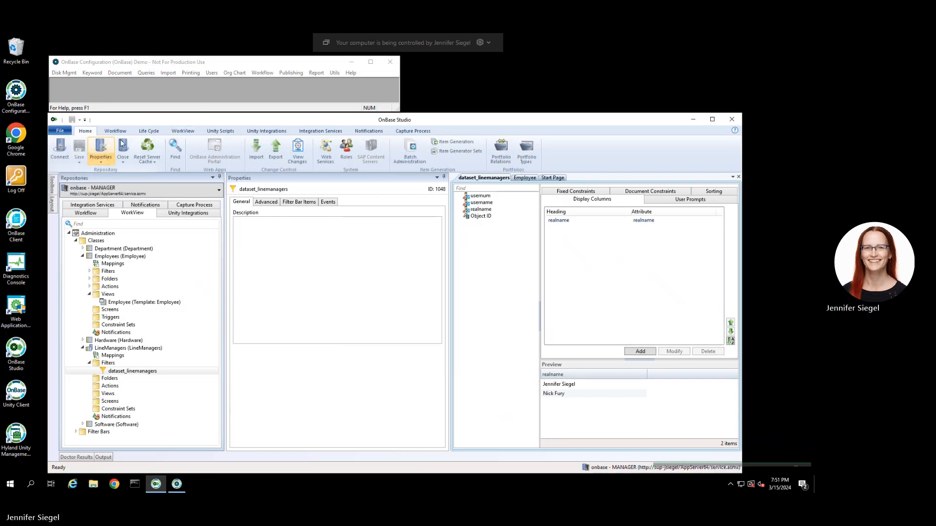
click(122, 146)
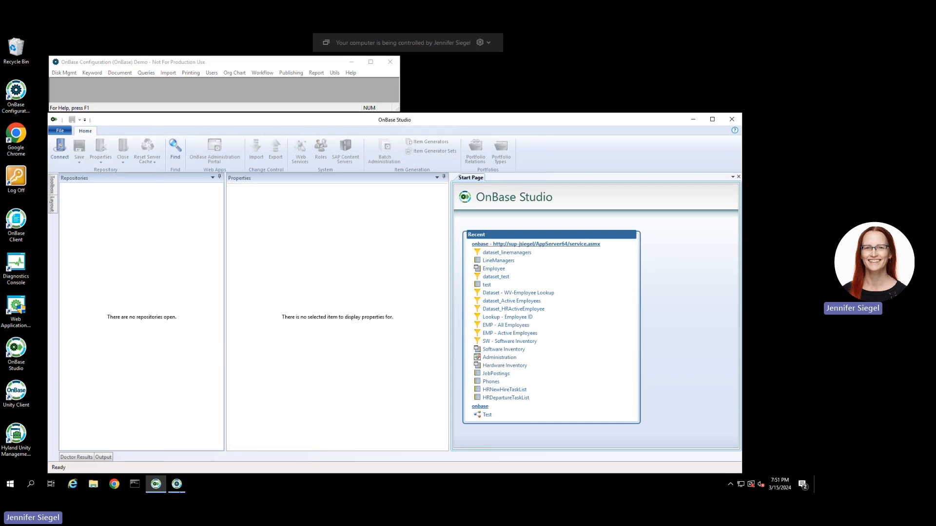
shift+right_click(136, 485)
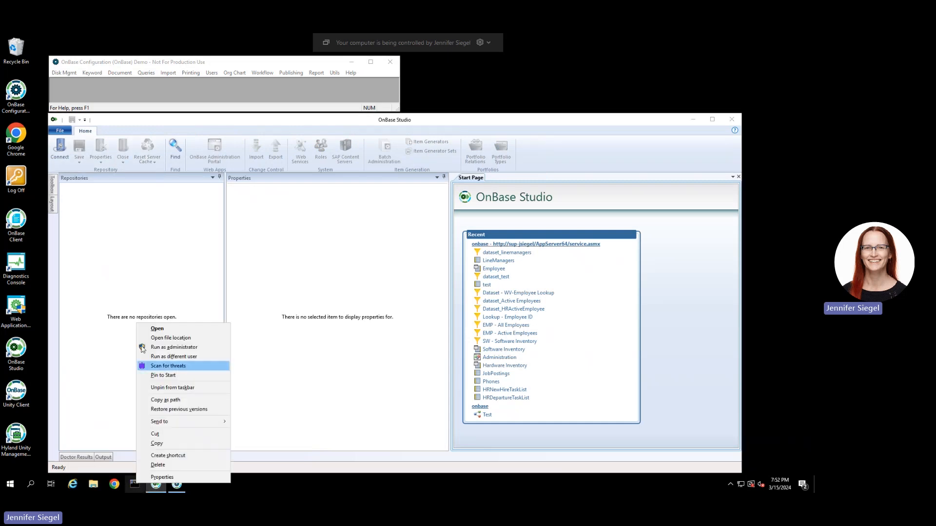
click(156, 347)
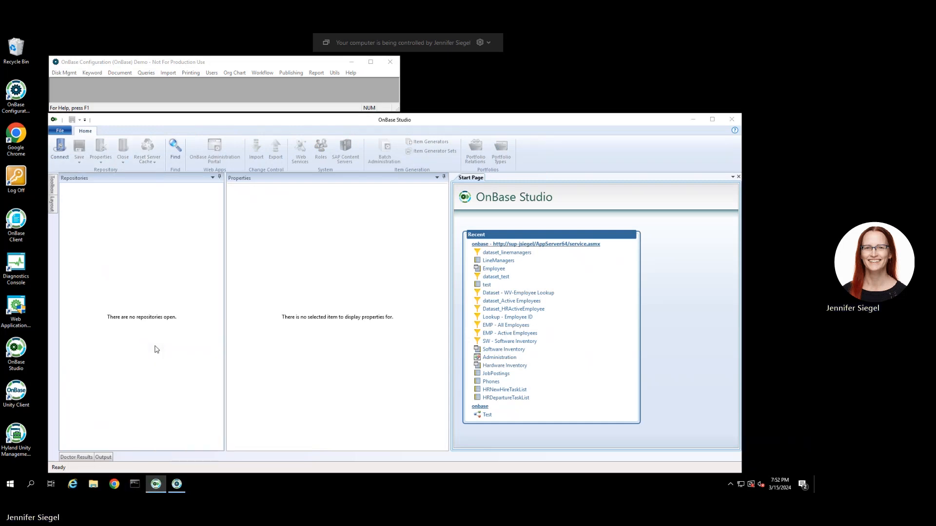
Approve the admin prompt, run iisreset, and switch back to OnBase Studio.
click(361, 311)
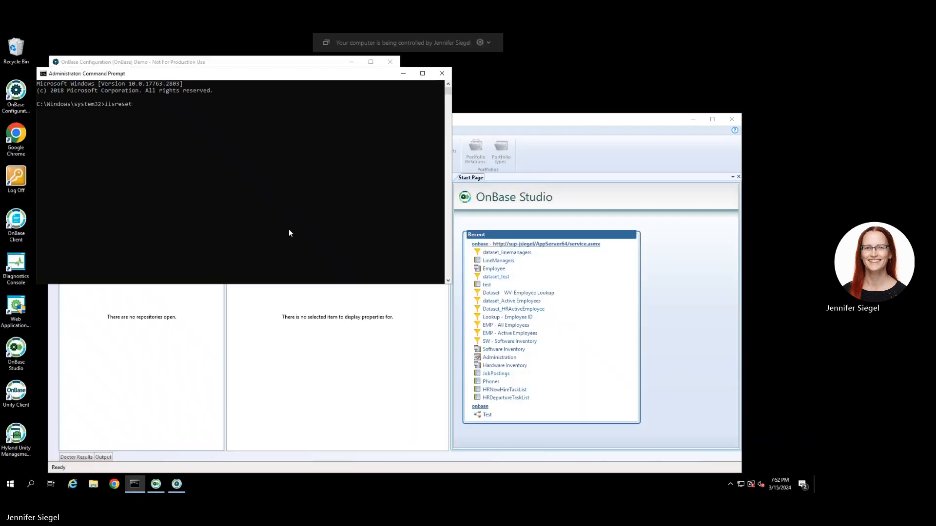
text(iisreset)
key(Return)
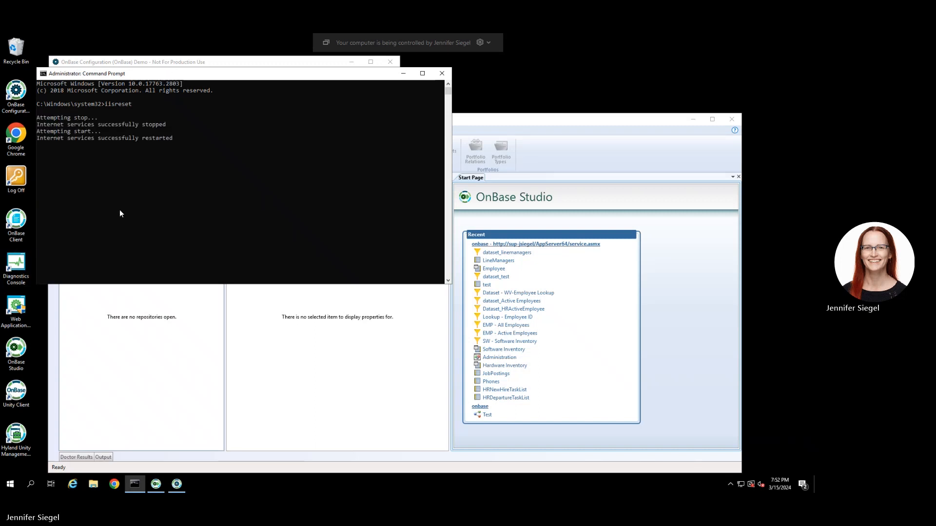
click(141, 380)
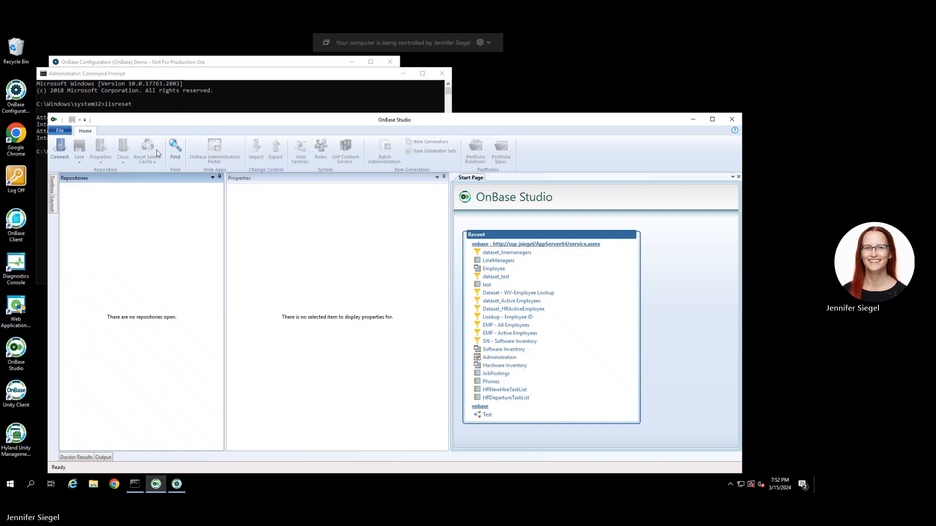
Connect to the onbase repository with the account password.
click(59, 148)
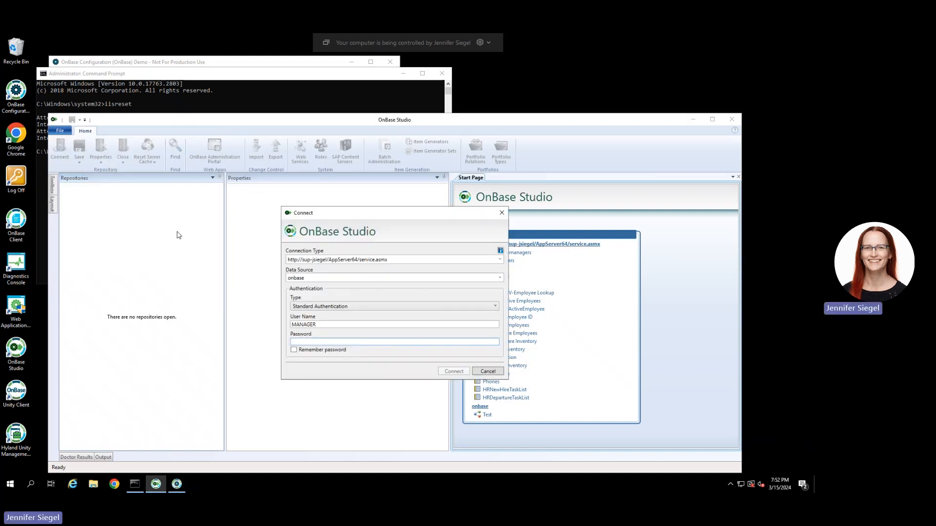
text(****)
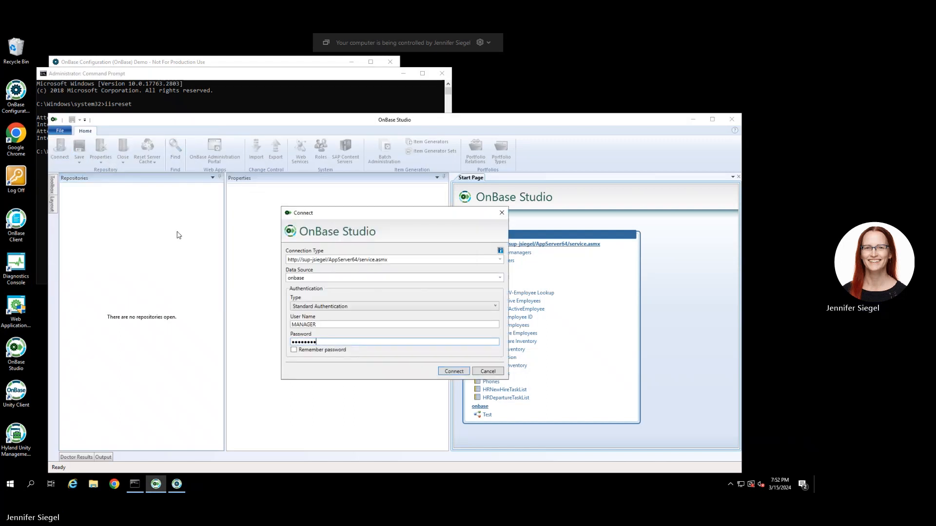
key(Return)
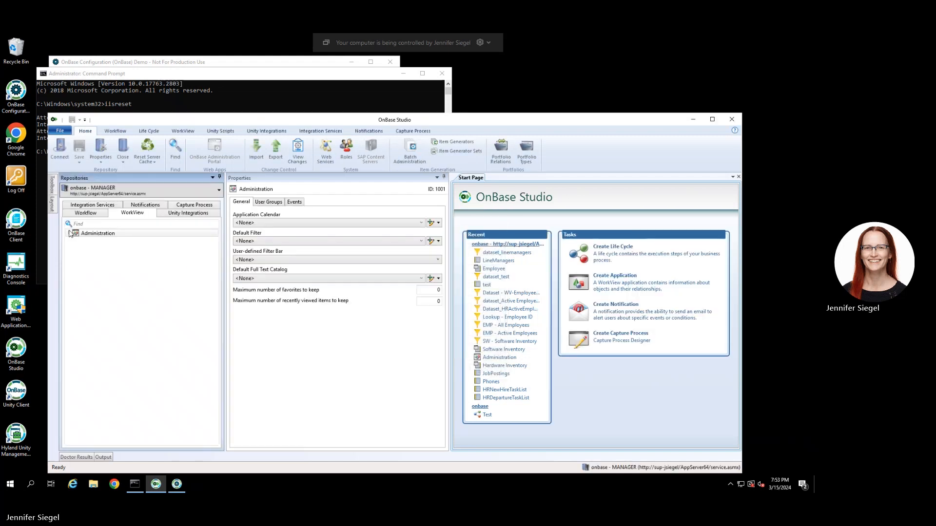
Open the dataset_linemanagers filter under Administration > Classes > LineManagers > Filters.
click(71, 233)
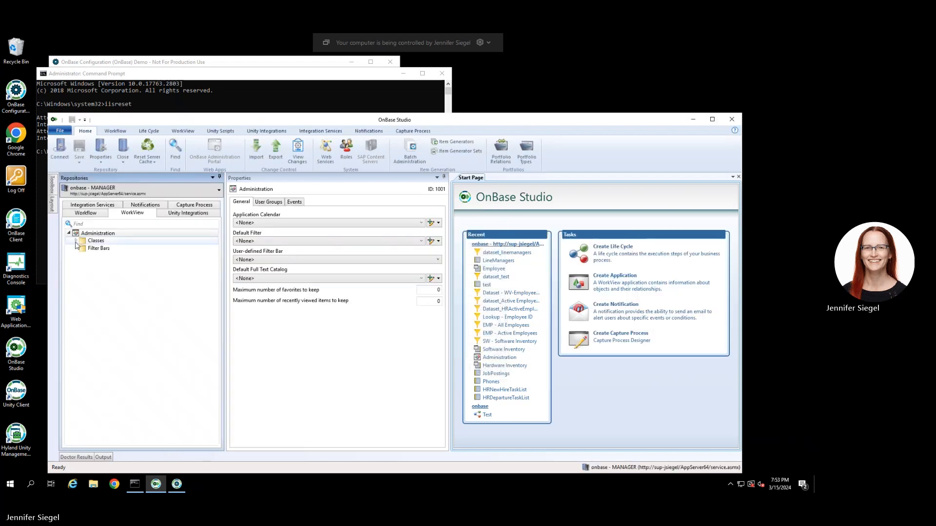
click(76, 242)
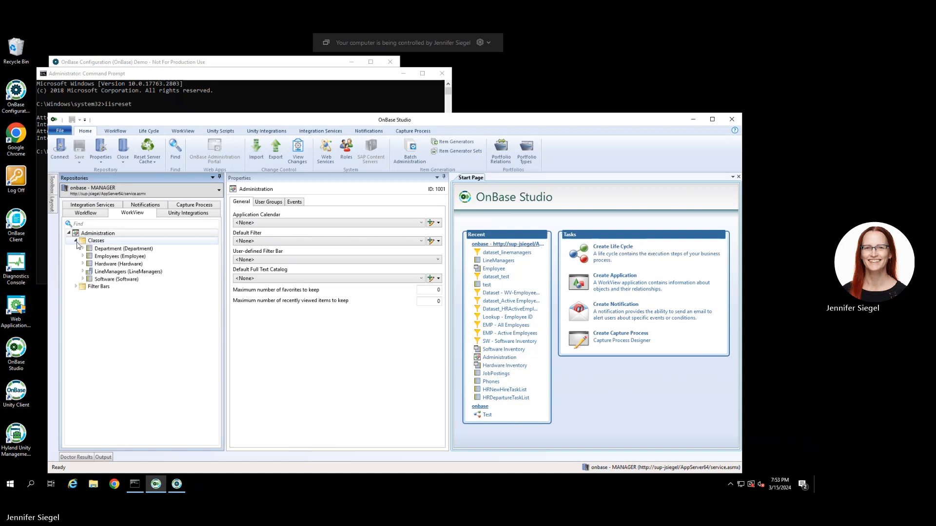
click(83, 272)
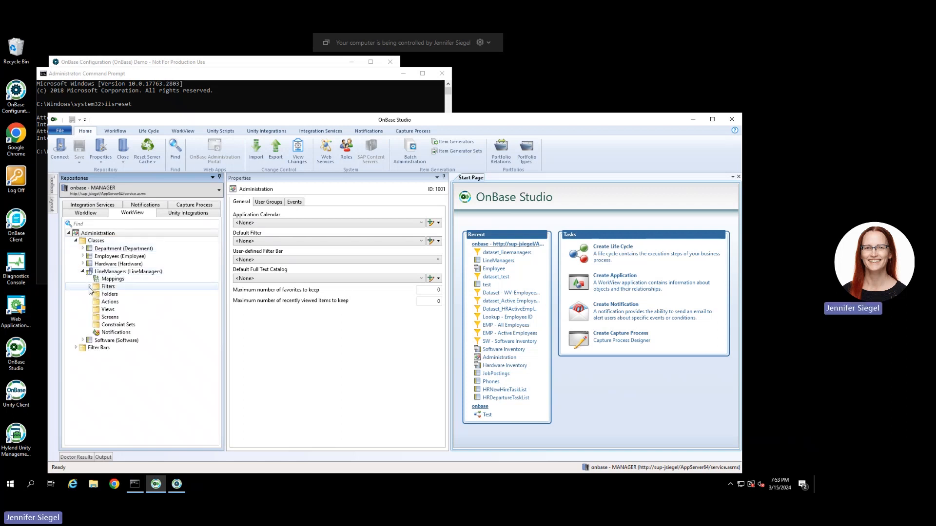
click(90, 288)
click(116, 295)
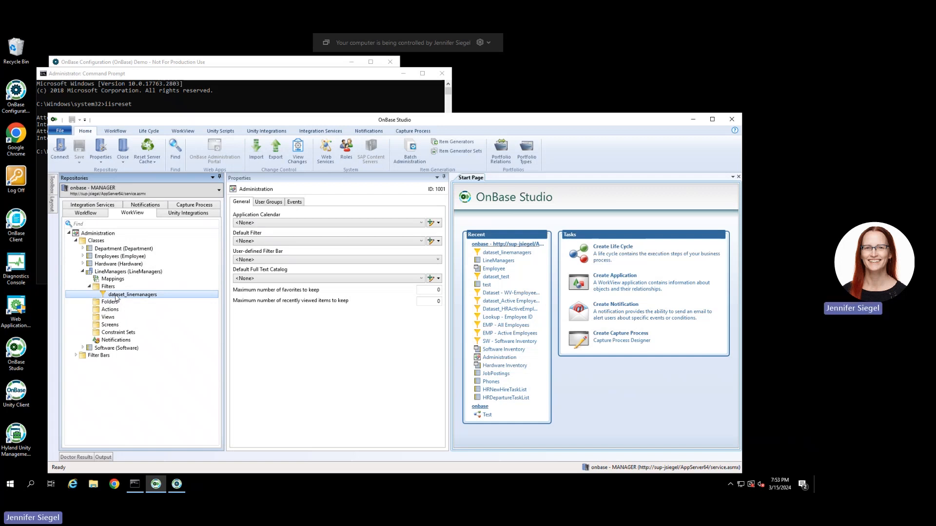
double_click(116, 295)
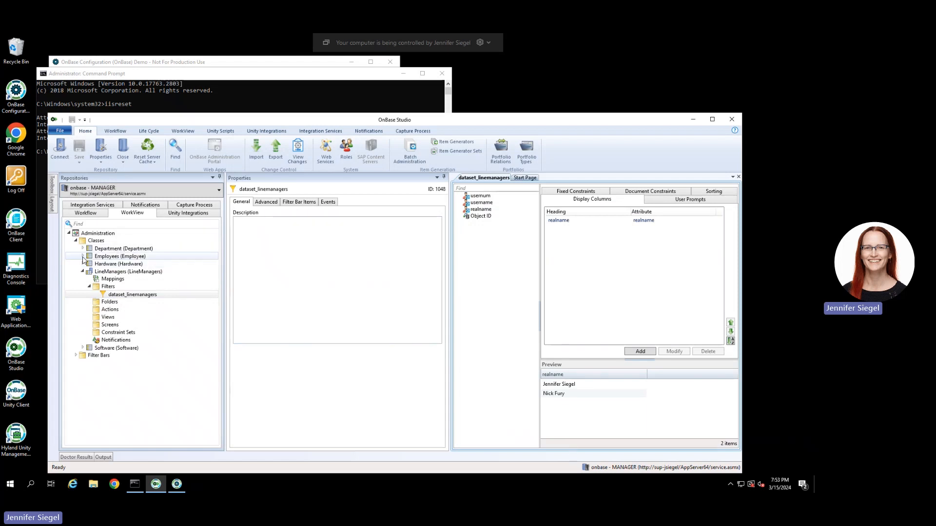
Open the Advanced settings of the Employees LineManager attribute.
click(99, 257)
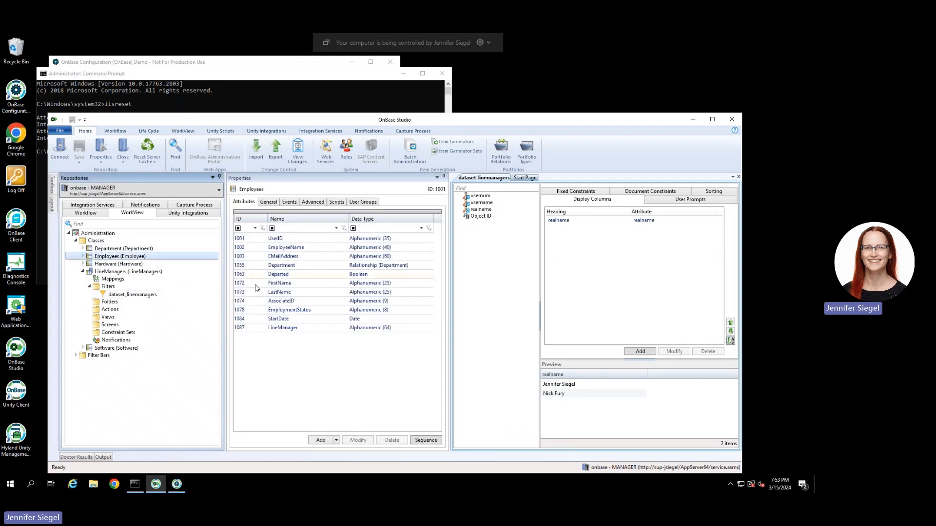
click(257, 285)
click(290, 329)
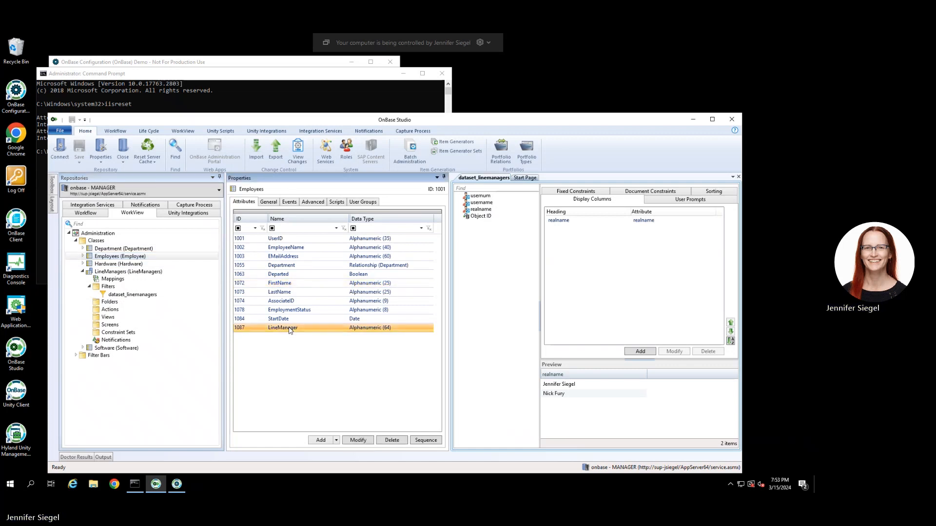
double_click(290, 330)
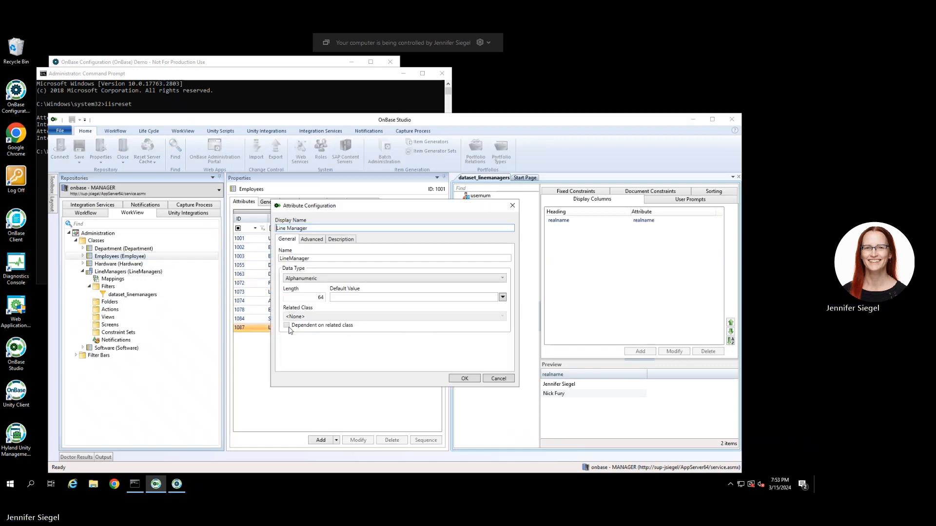
click(314, 240)
click(505, 258)
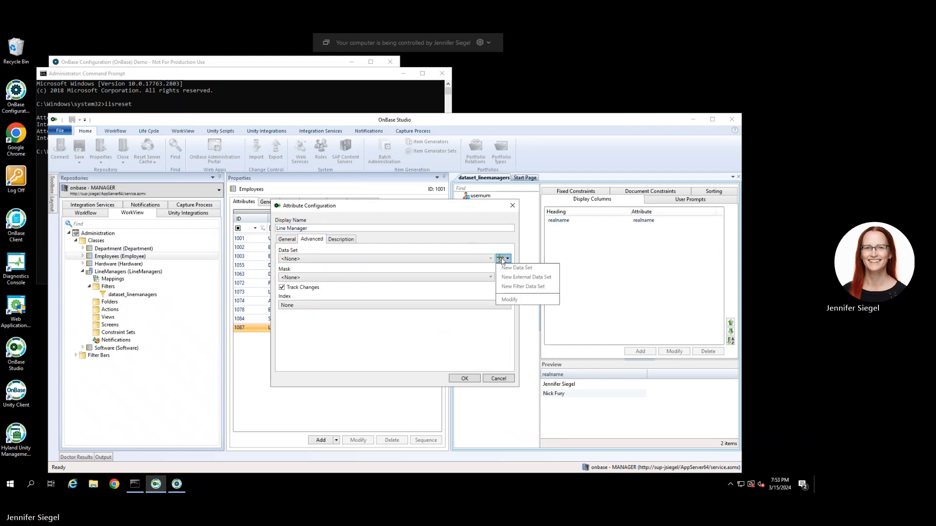
click(509, 269)
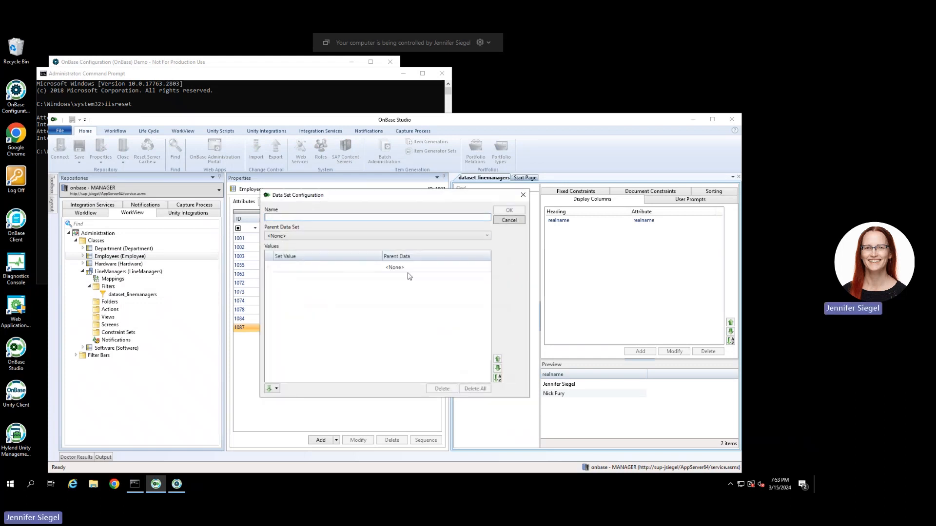
text(Lin)
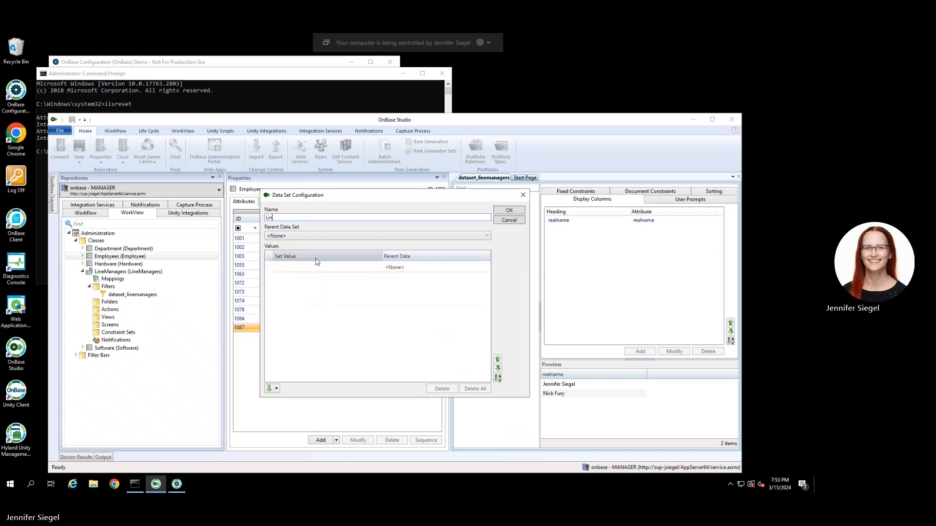
text(e Managers)
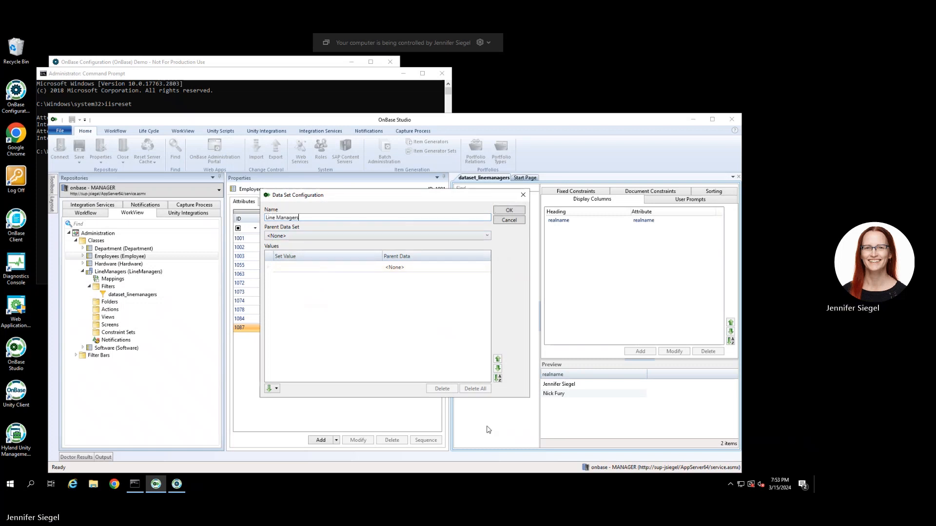
click(515, 222)
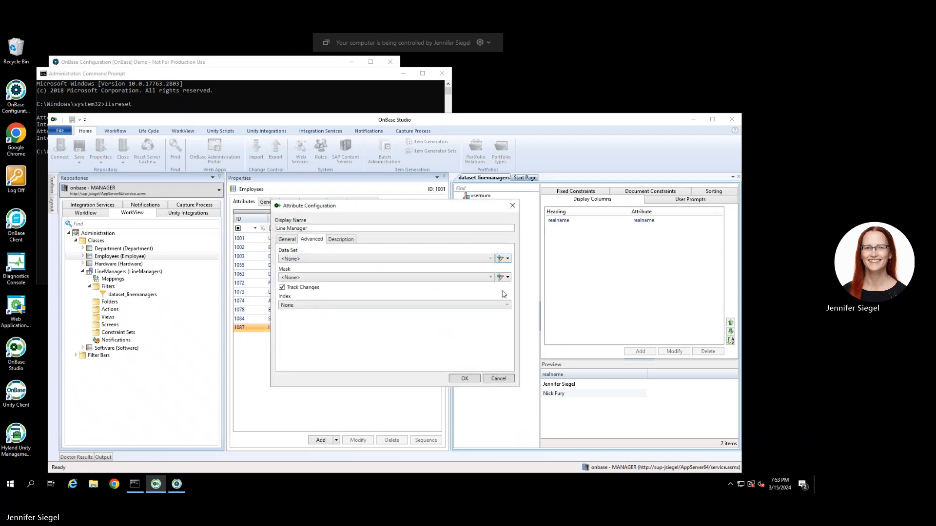
Create the Line Managers filter data set using class LineManagers and filter dataset_linemanagers.
click(507, 259)
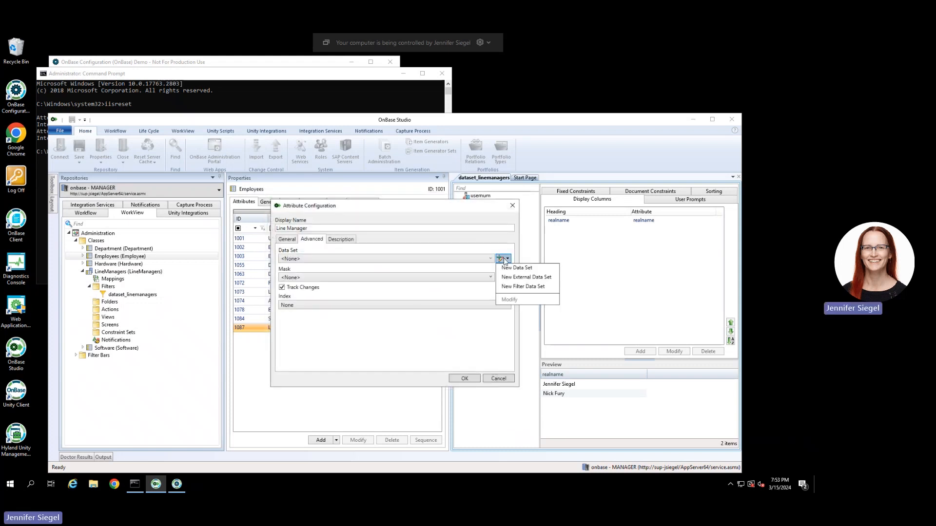
click(514, 289)
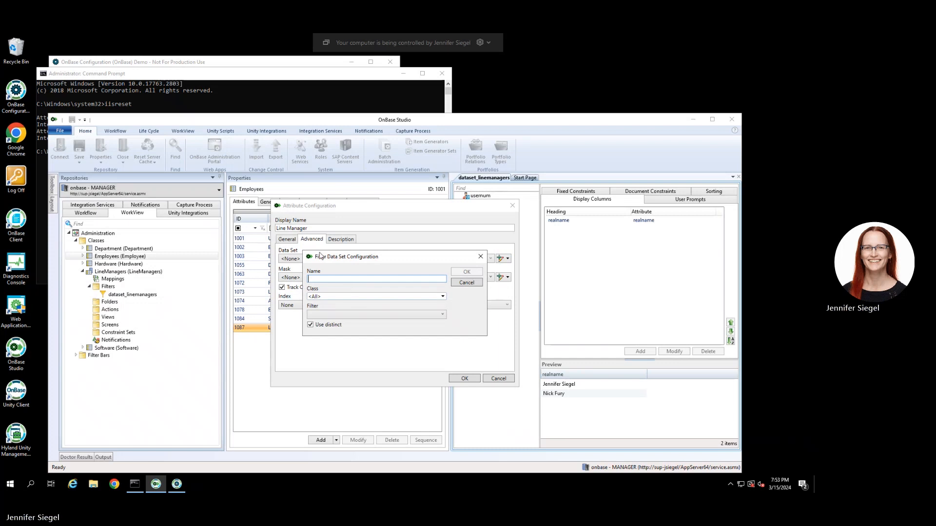
text(Line Managers)
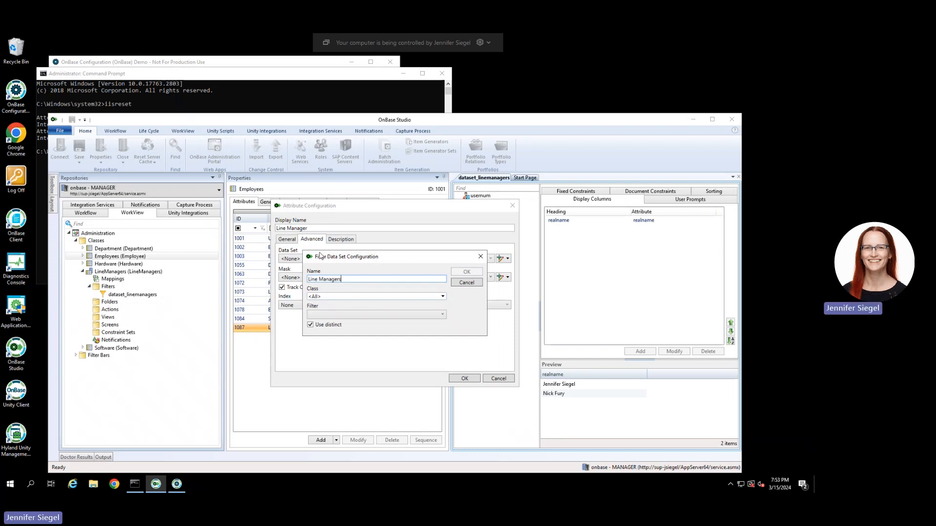
click(368, 298)
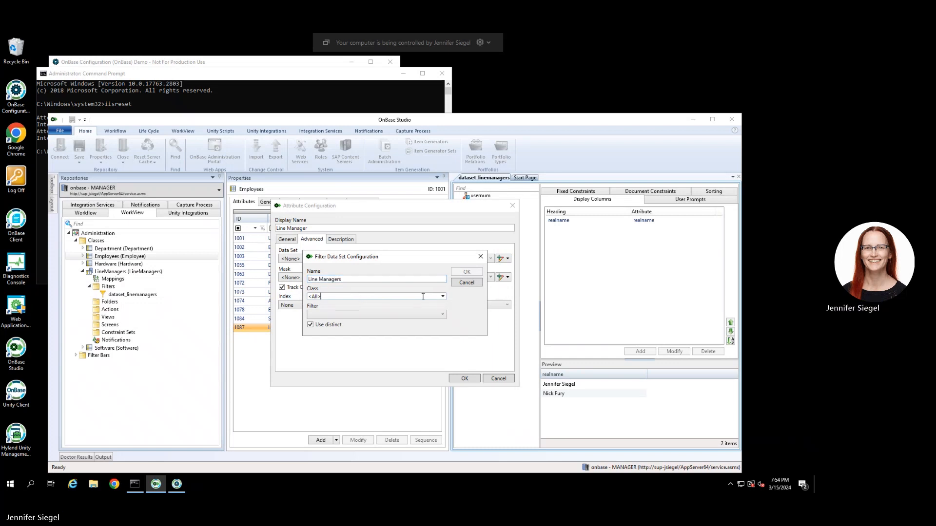
click(442, 297)
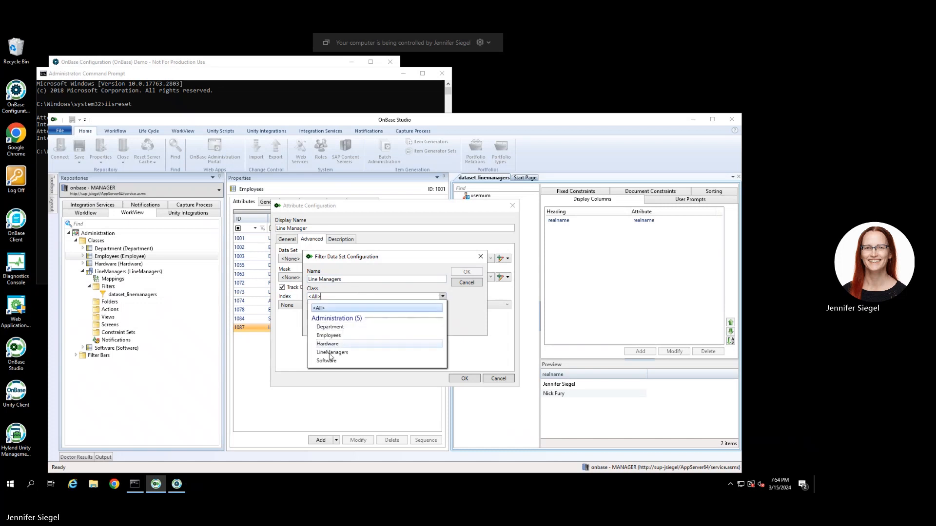
key(Escape)
key(Down)
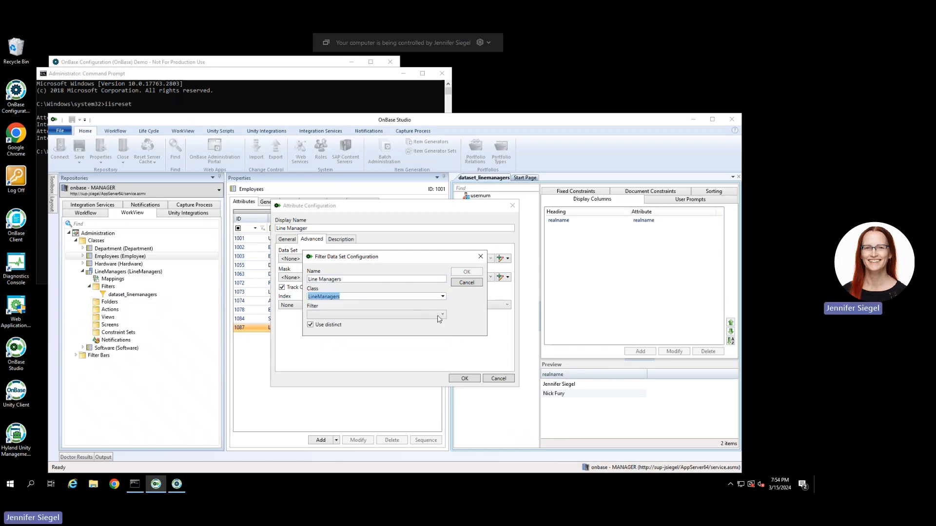
click(443, 315)
click(373, 326)
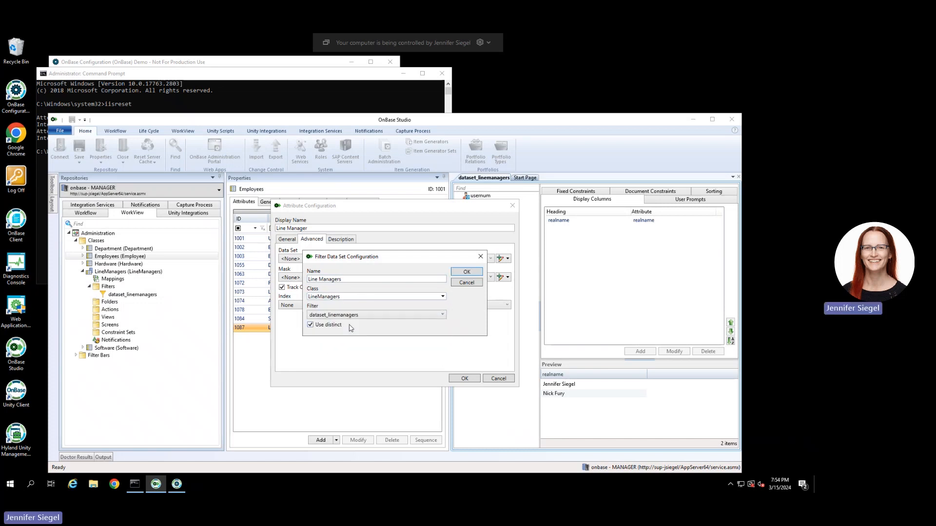
click(467, 274)
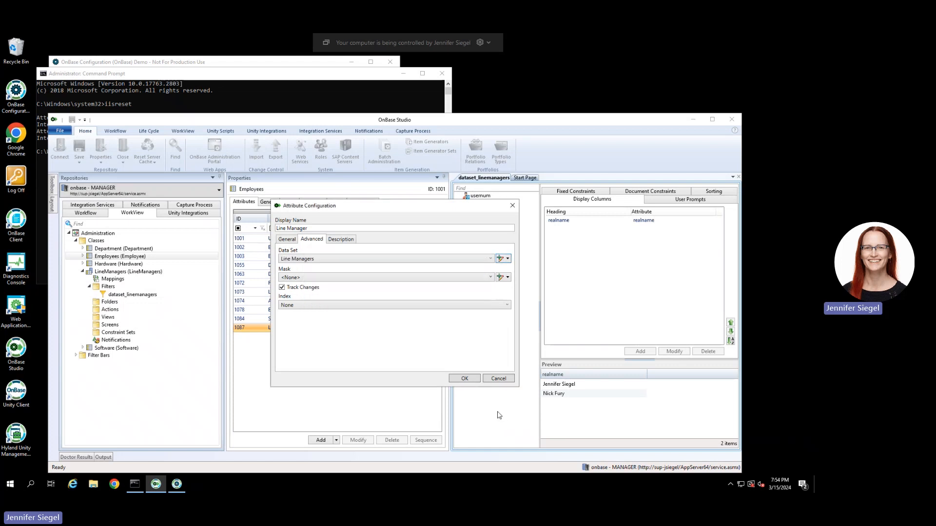
Apply the data set to LineManager, save, reset the server cache, and launch the Unity Client.
click(465, 379)
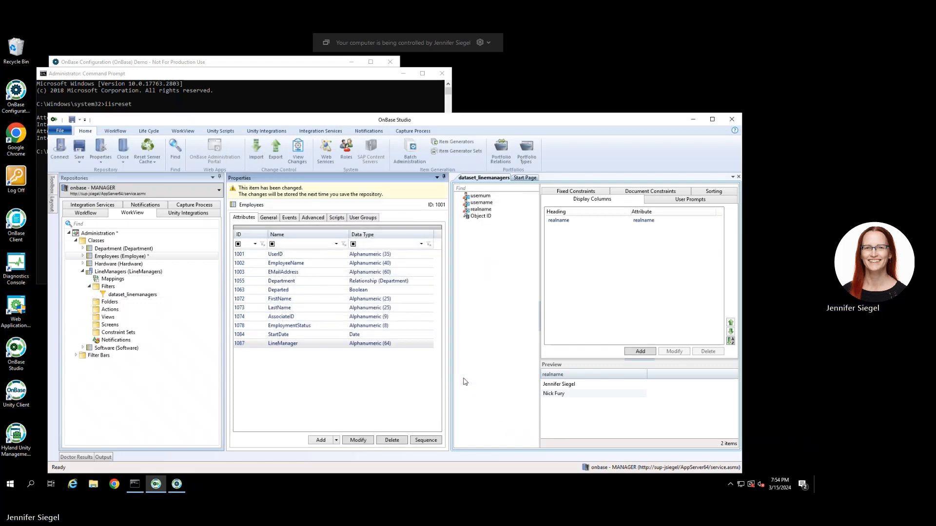
click(77, 150)
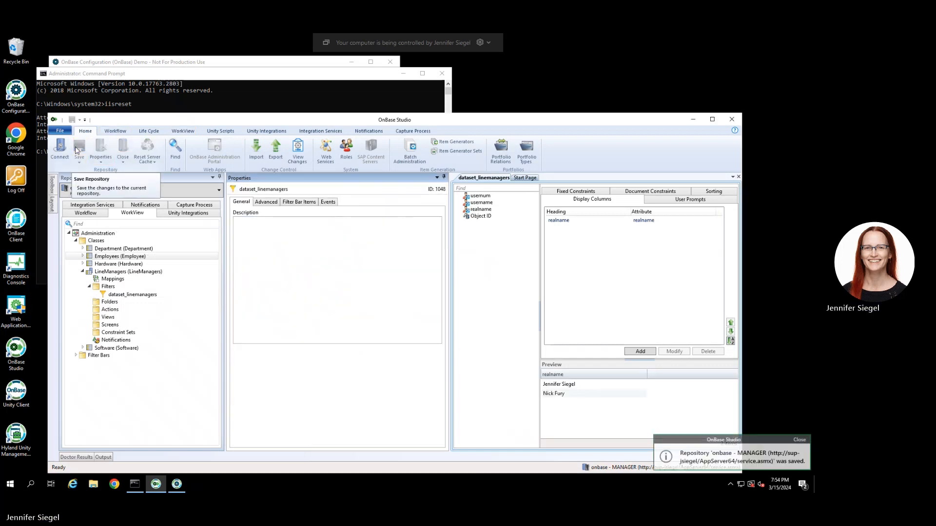
click(149, 150)
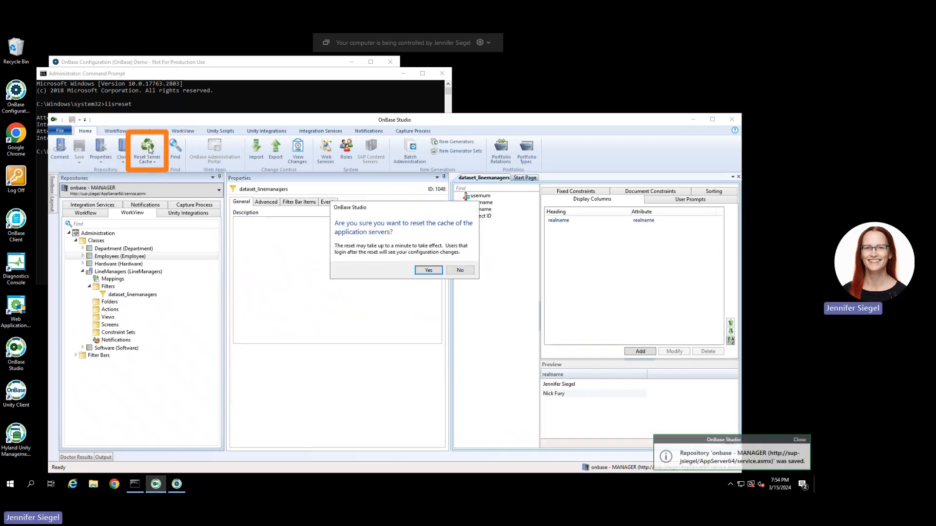
click(423, 268)
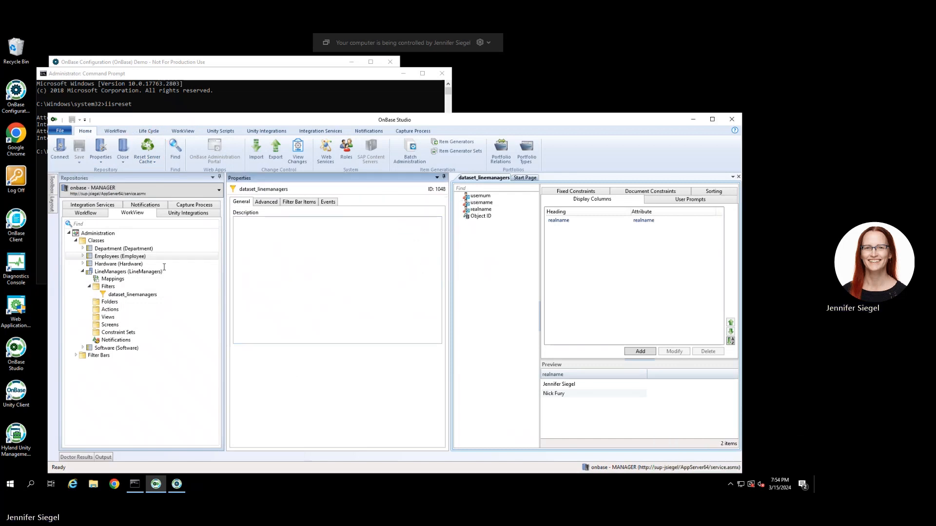
click(22, 395)
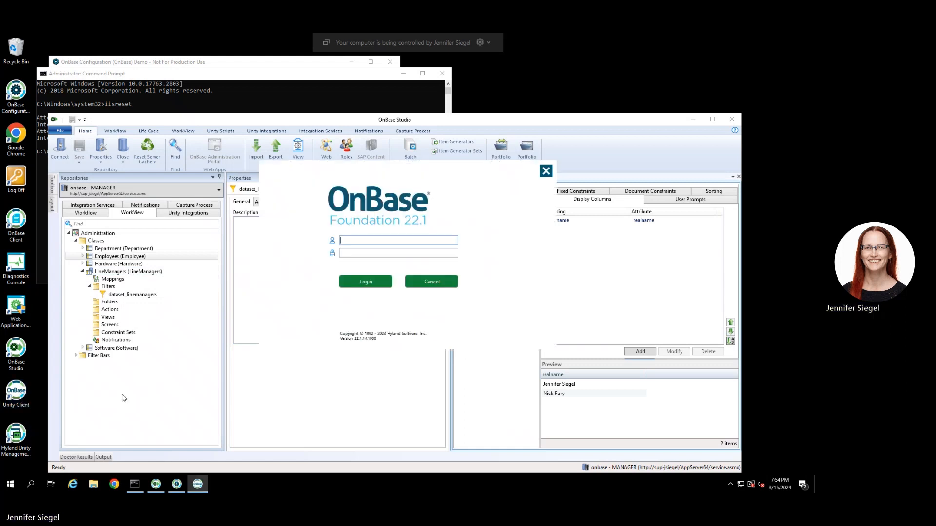
Log in to the Unity Client with the user name and password.
text(manager)
key(Tab)
text(••••••••)
key(Return)
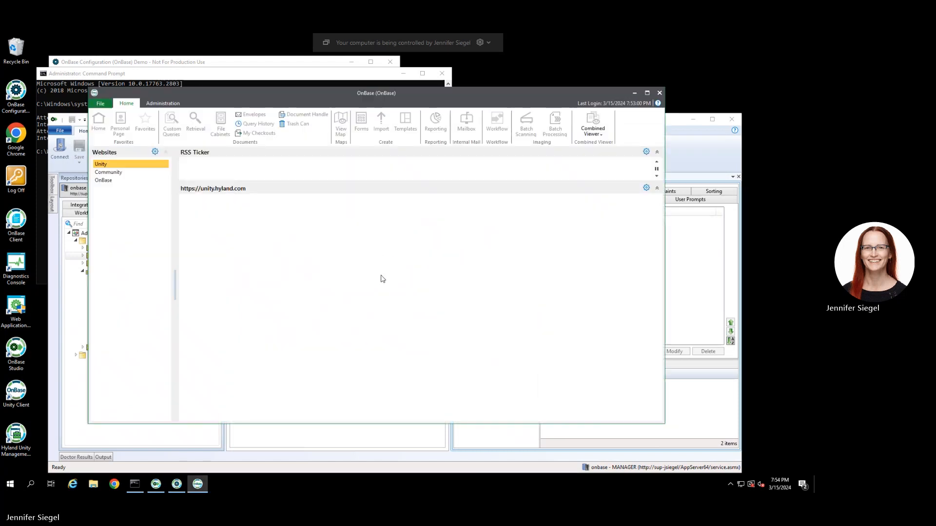
Run the Active Employees filter from the Administration filters list.
click(163, 104)
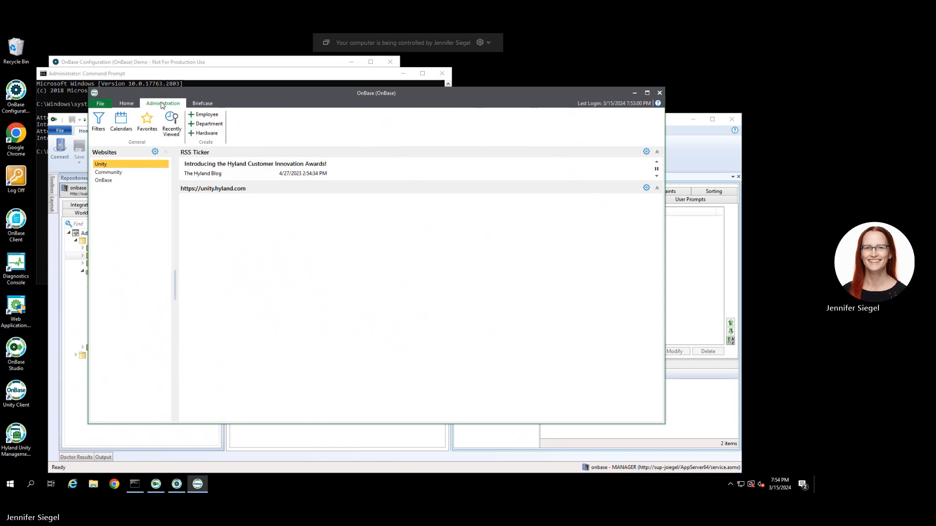
click(97, 121)
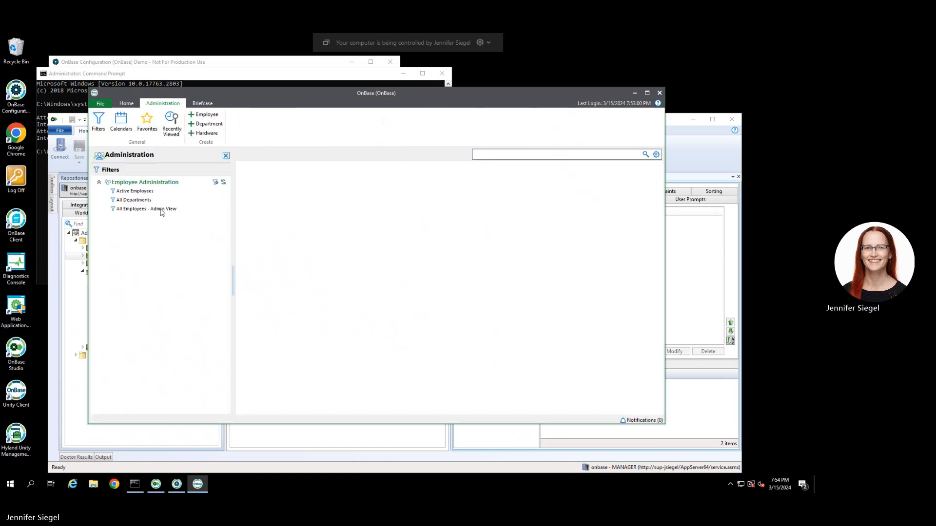
click(139, 191)
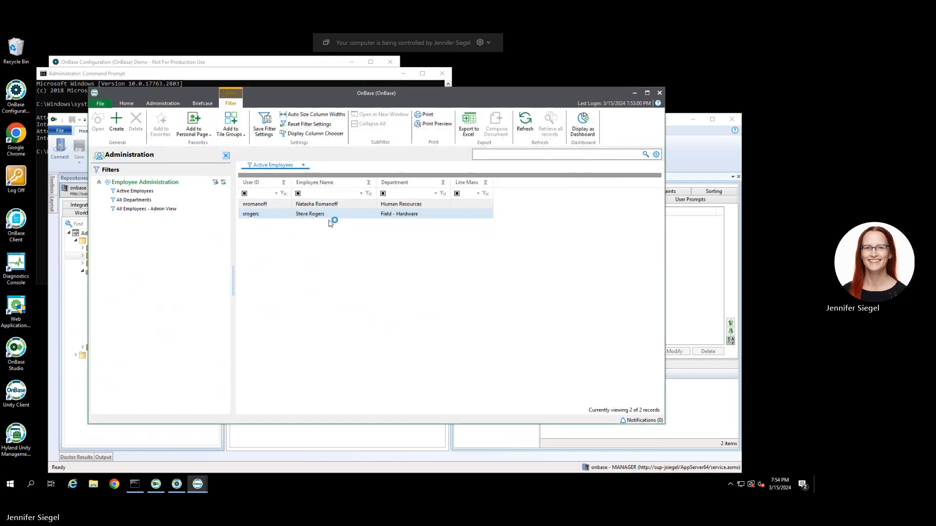
Open the second employee's record and choose the first line manager from the dropdown.
double_click(329, 224)
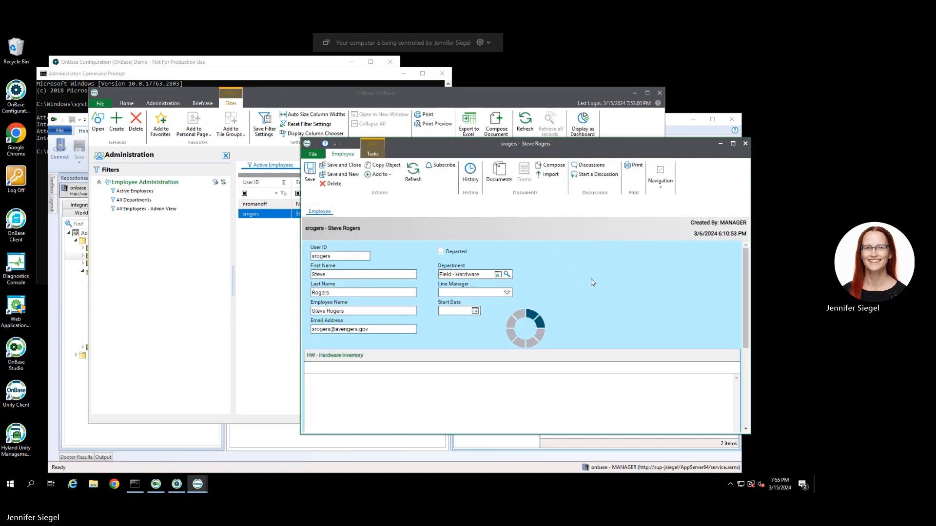
click(507, 294)
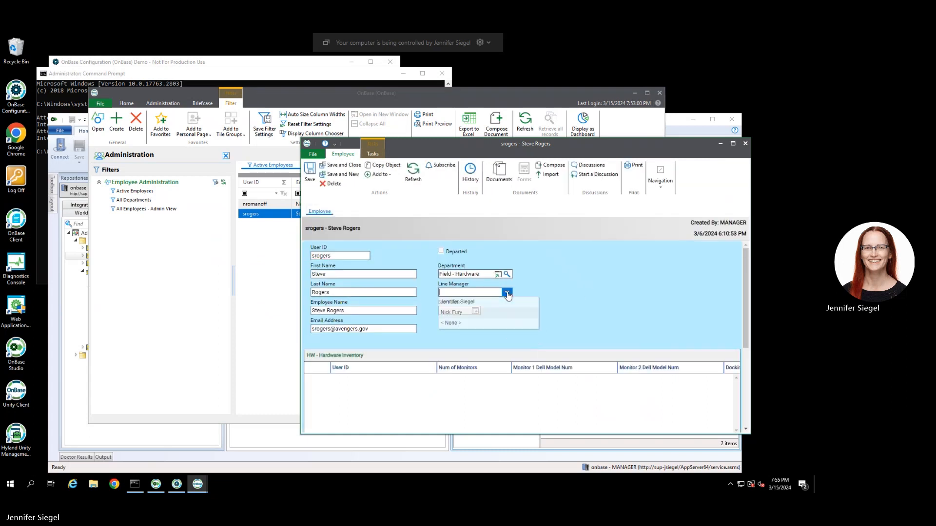
click(469, 305)
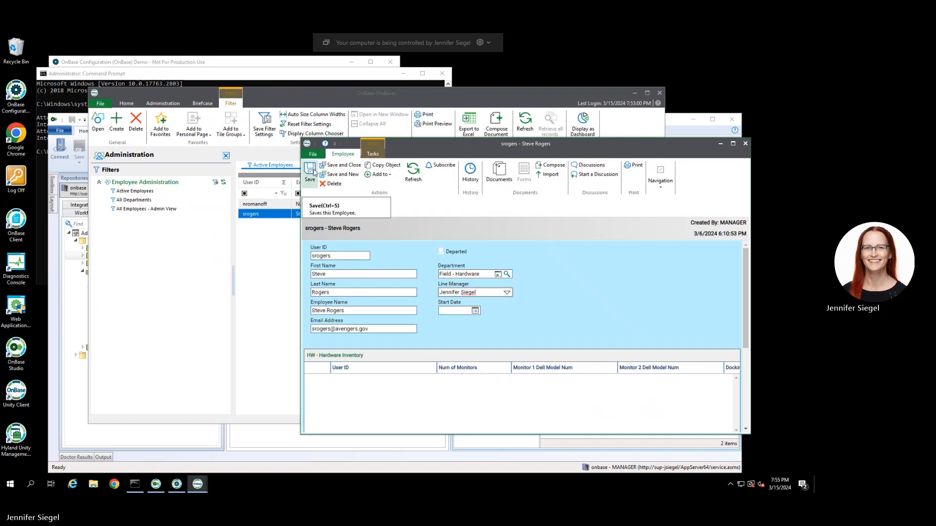
Save and close the employee record, returning to OnBase Studio.
click(312, 171)
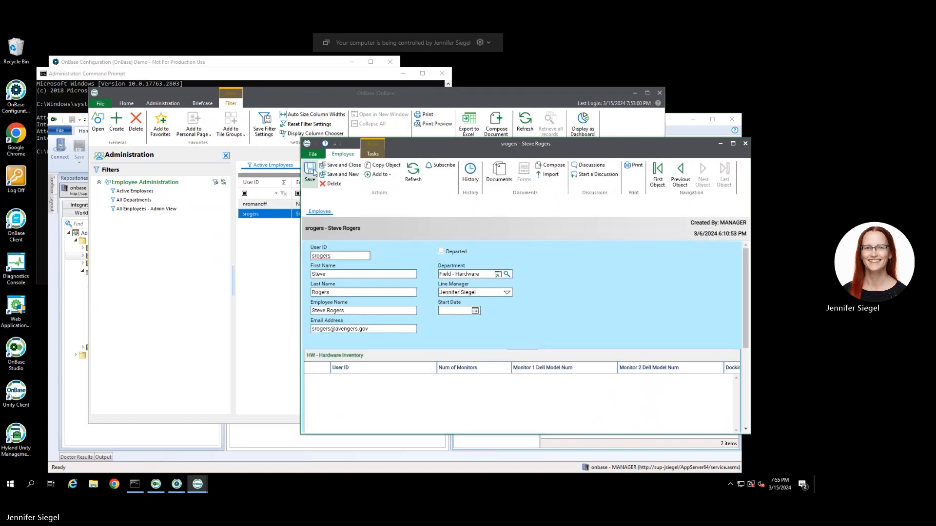
click(746, 143)
click(265, 456)
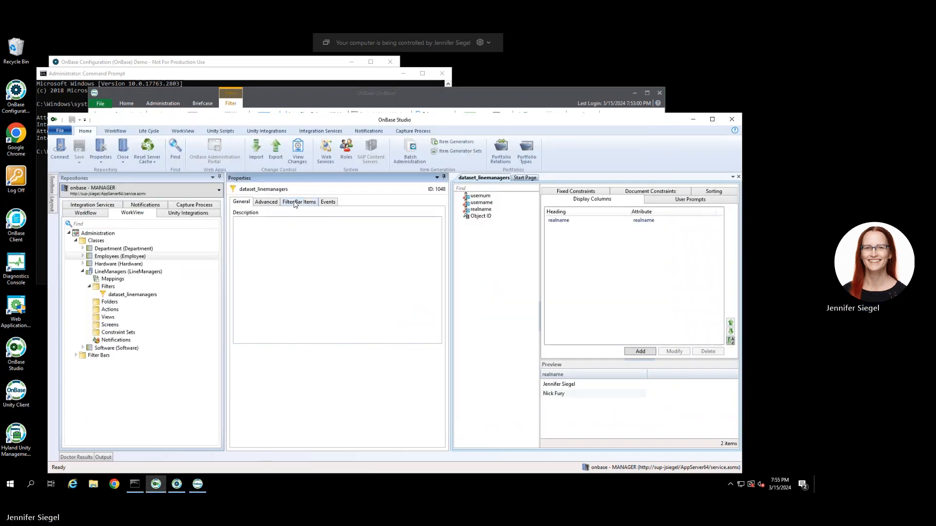
Select the LineManagers class and start modifying its external class connection.
click(109, 273)
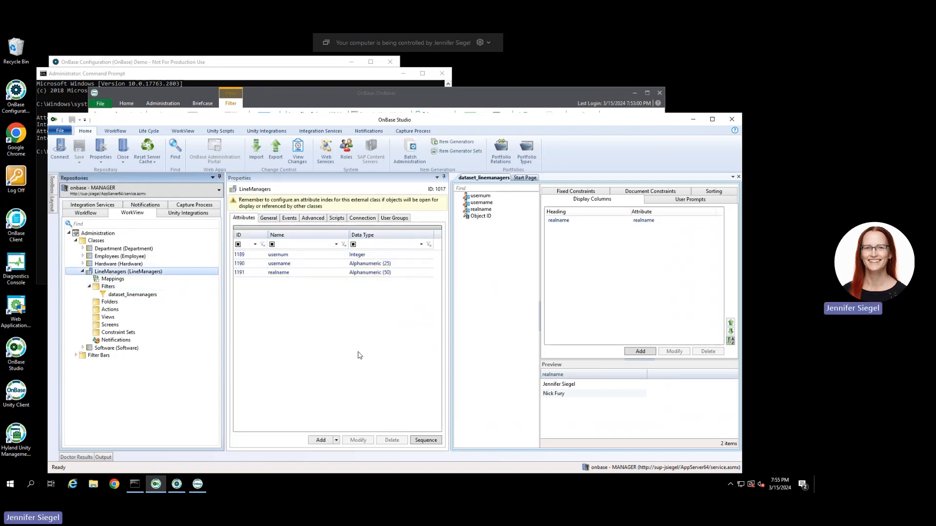
click(311, 220)
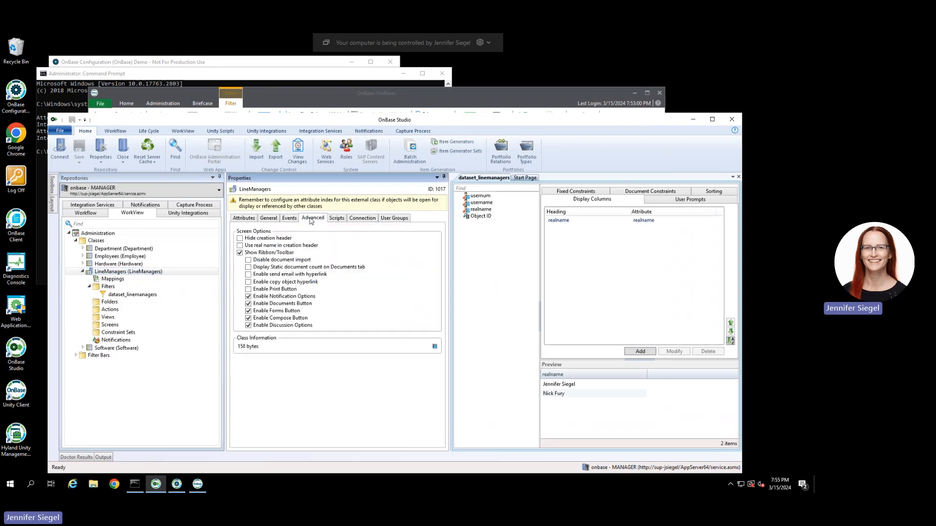
click(362, 219)
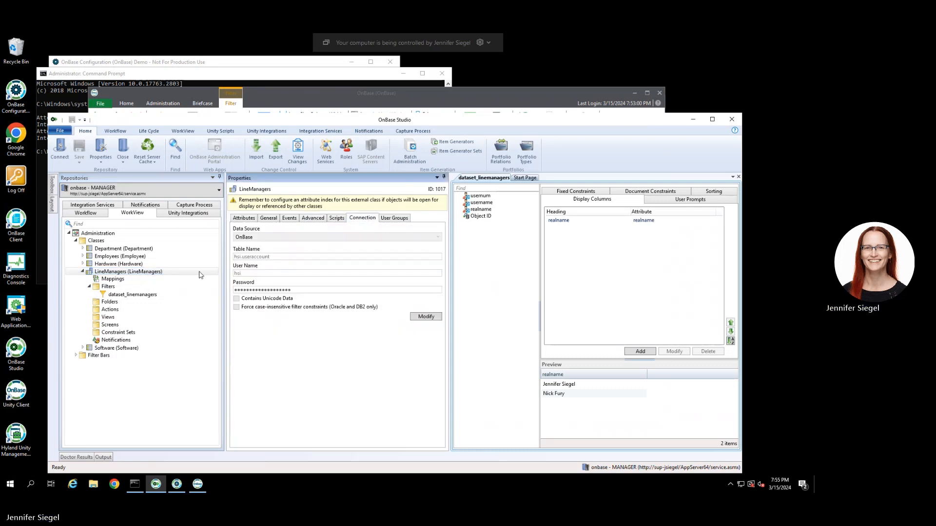
click(425, 317)
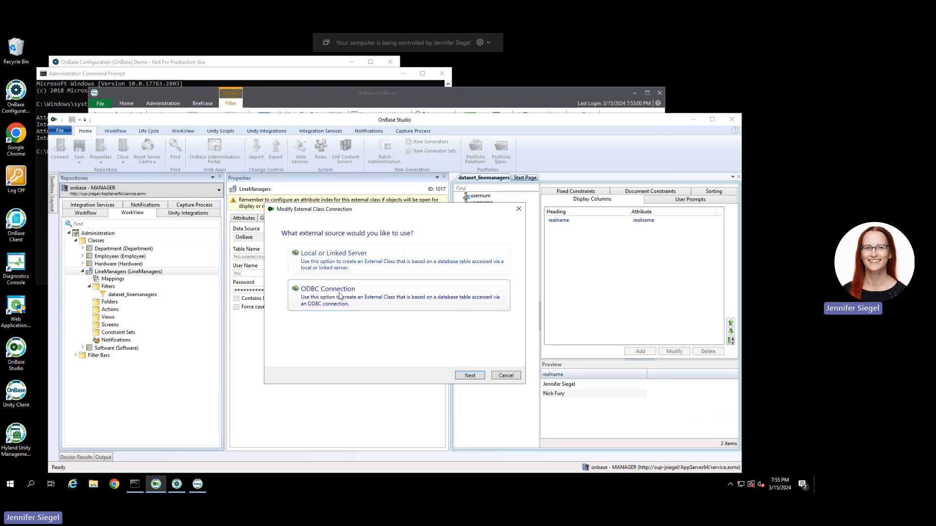
Point the connection at the local server's hsi.useraccount table and finish the wizard.
click(334, 265)
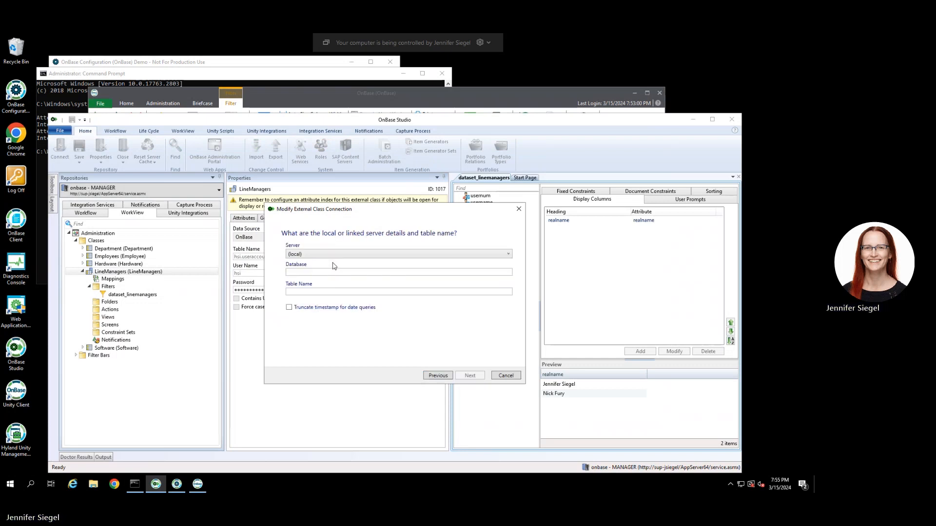
click(303, 271)
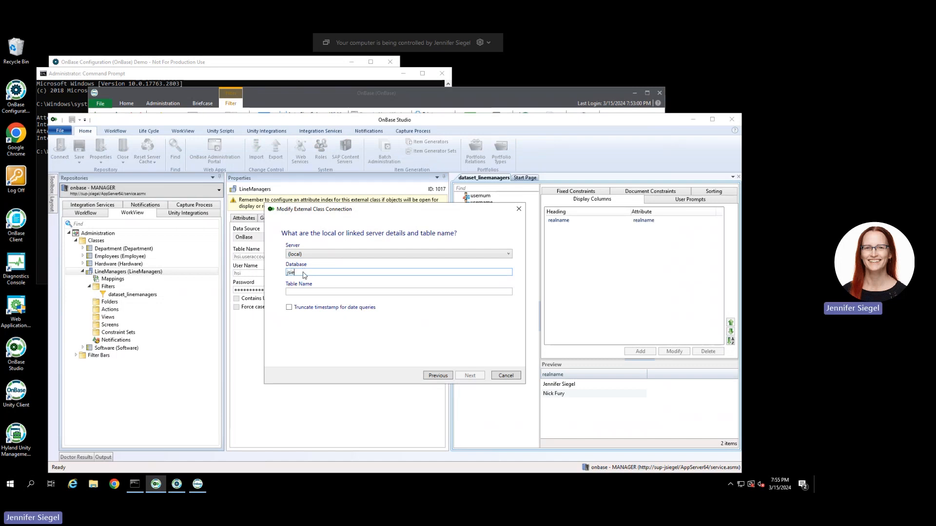
key(Tab)
text(h)
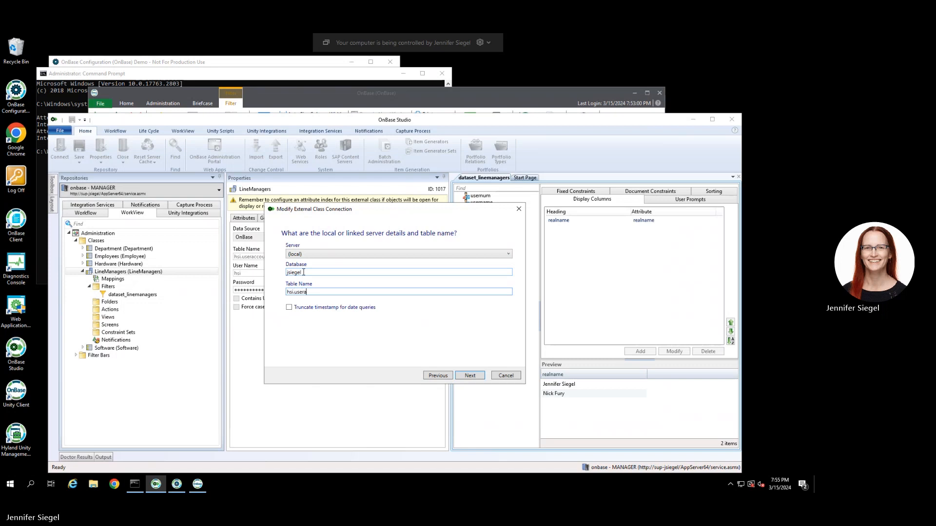
text(count)
click(470, 376)
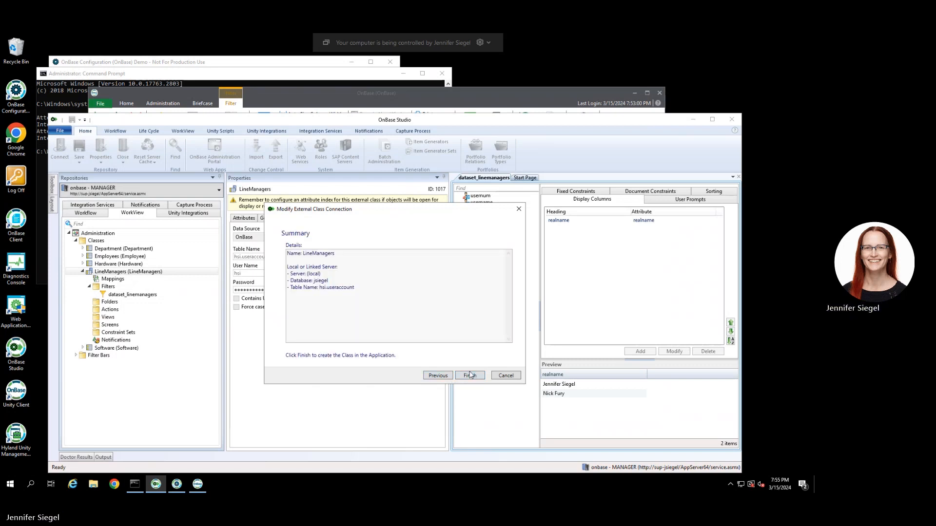
click(470, 376)
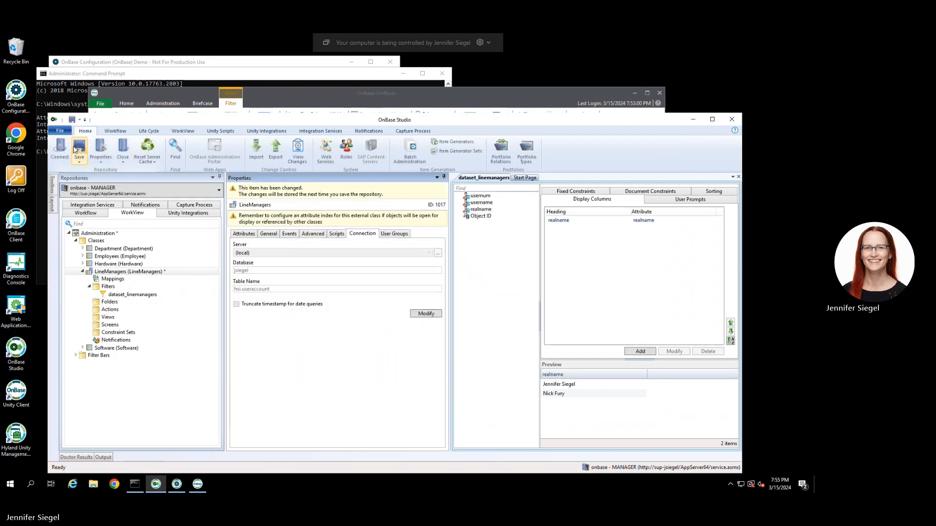
Save the repository, reopen dataset_linemanagers, and view the LineManagers class mappings.
click(74, 150)
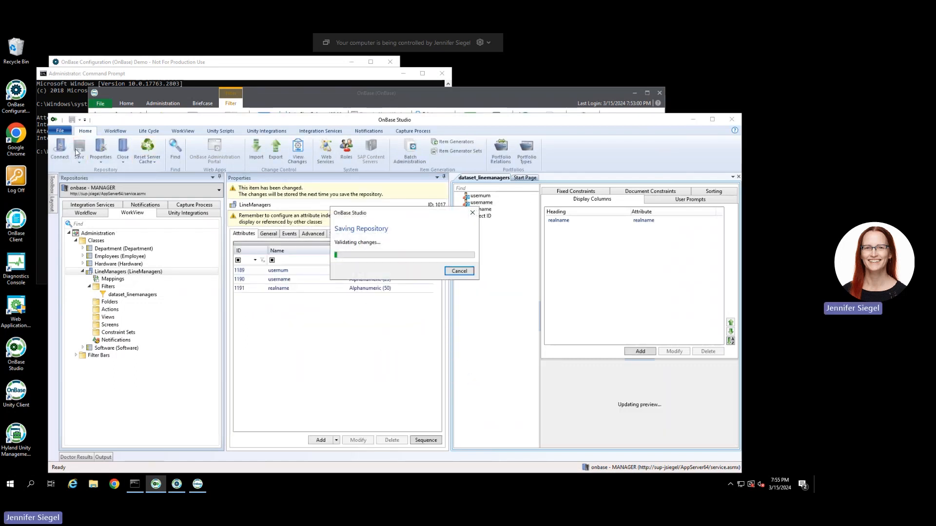
click(738, 177)
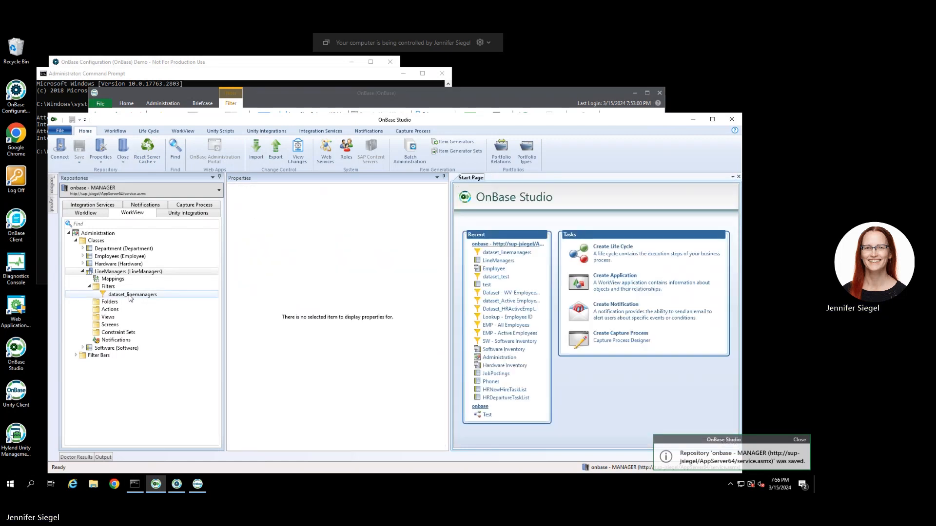
double_click(131, 294)
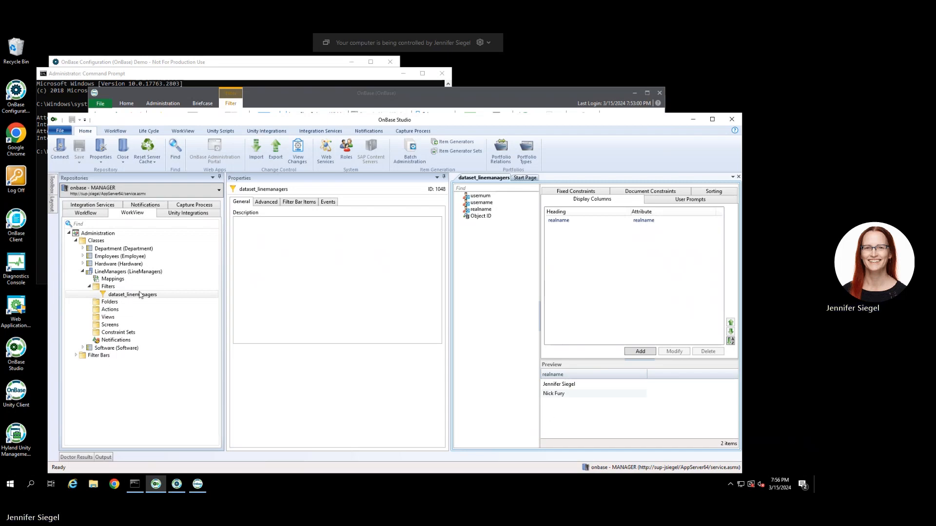
click(115, 279)
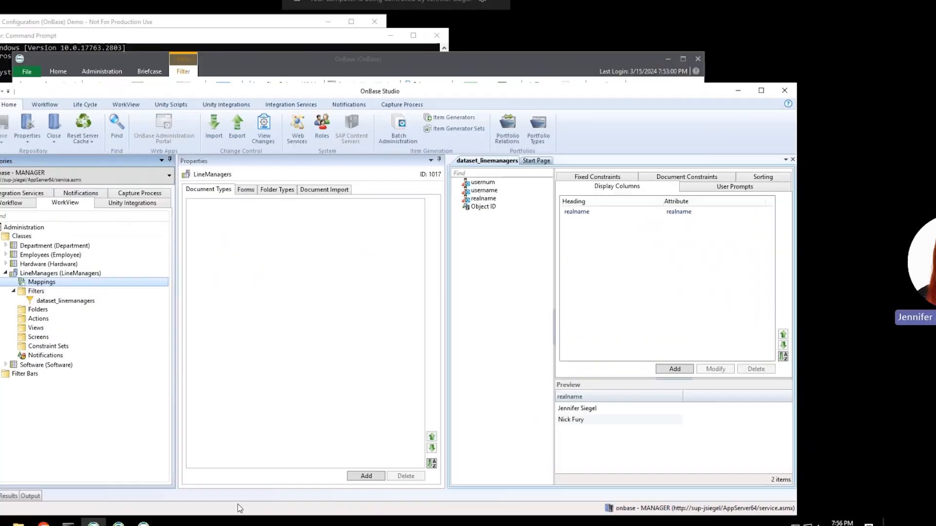